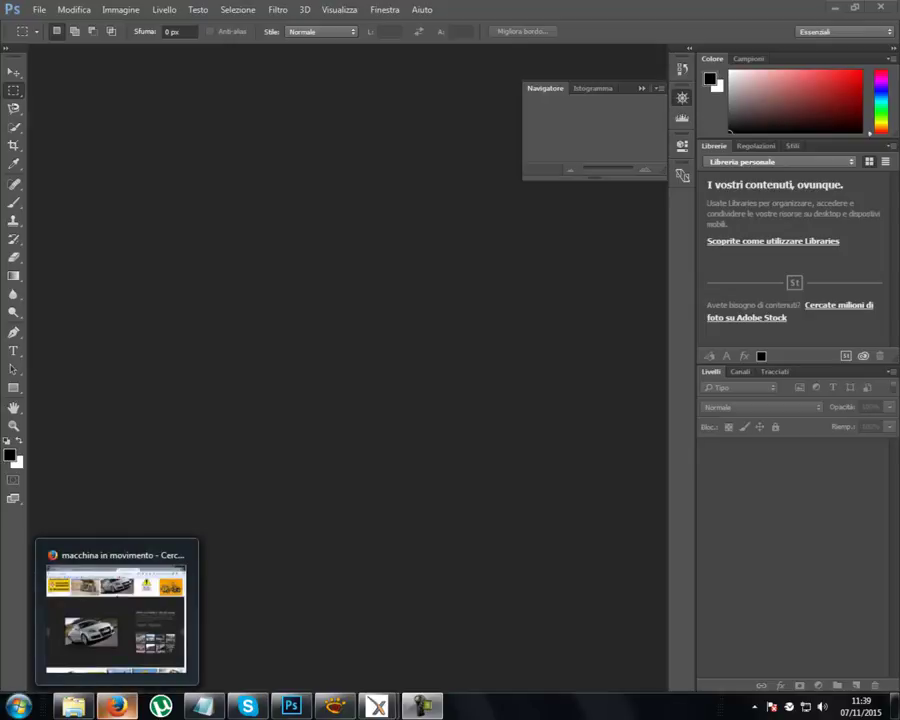
- View the speeding-car example in Firefox, then bring the XNA Posing Studio truck render forward
click(116, 615)
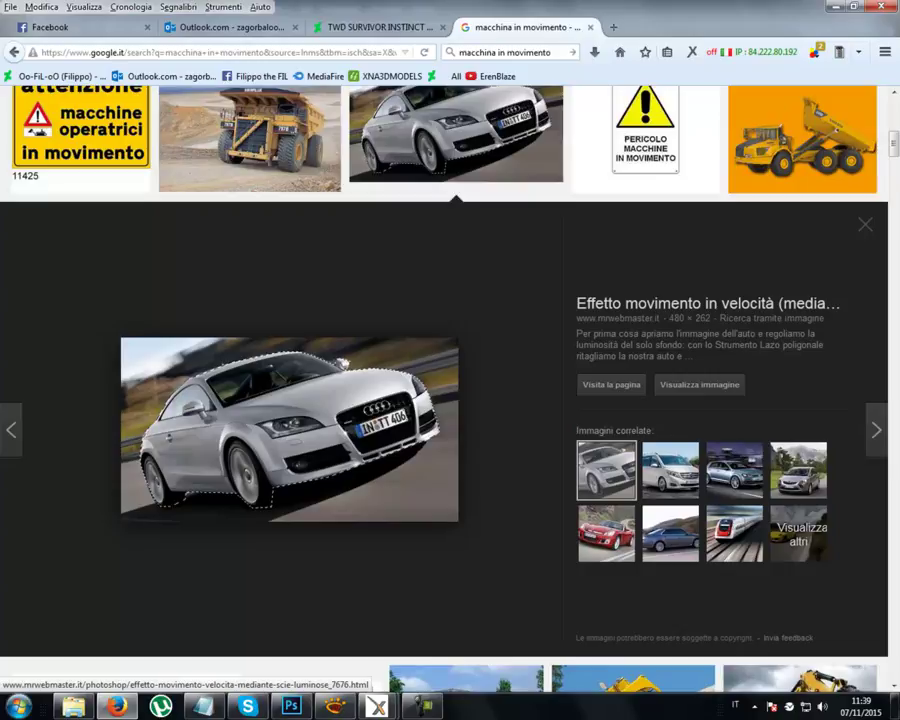
mouse_move(377, 706)
click(455, 612)
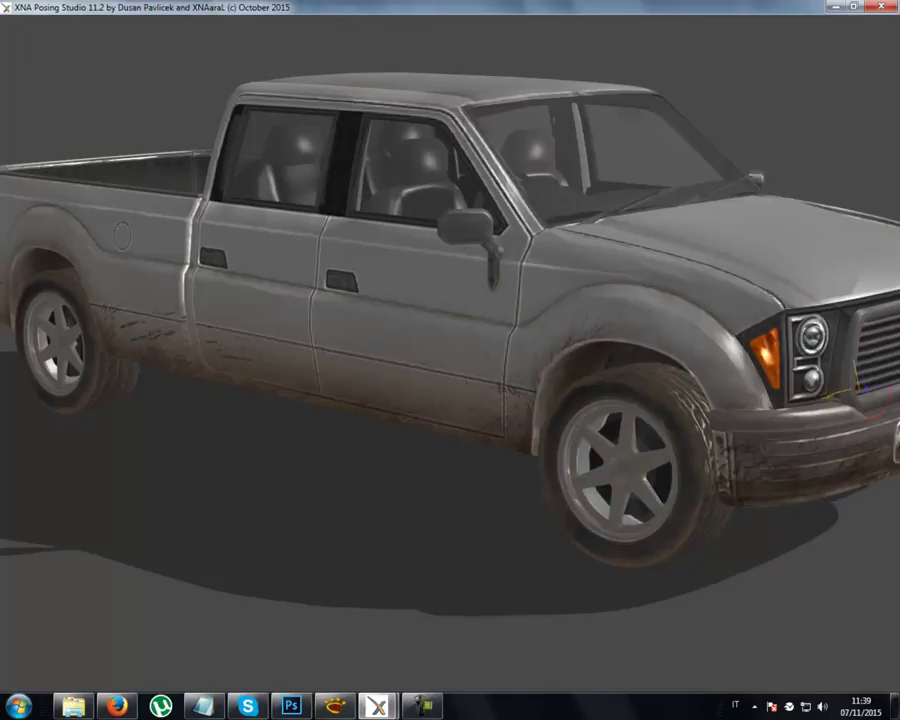
- Start saving the truck render with the render logo turned off and the image size confirmed
click(640, 461)
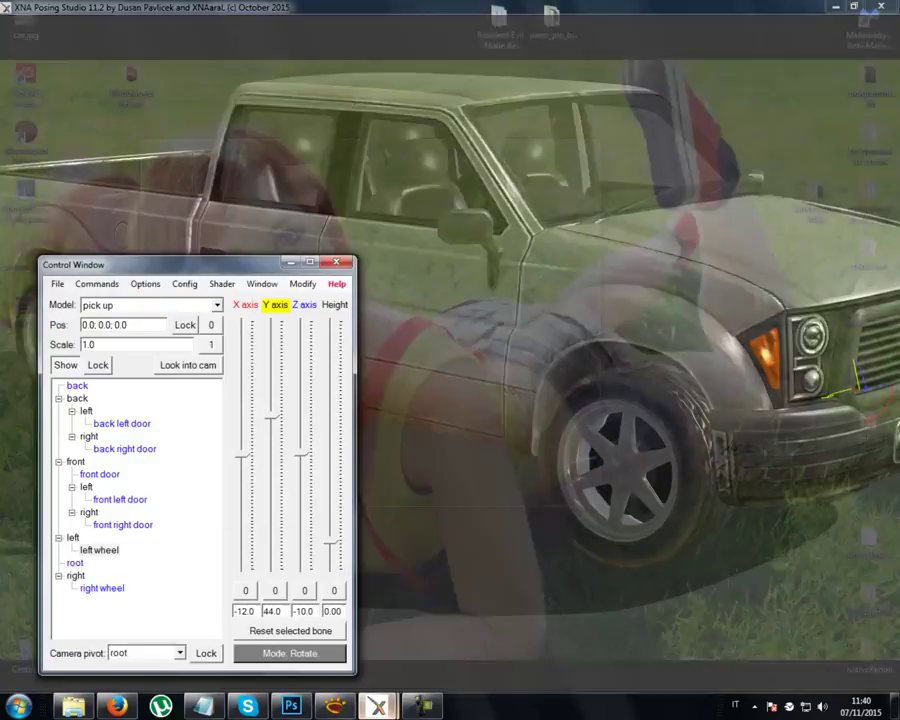
key(alt+f)
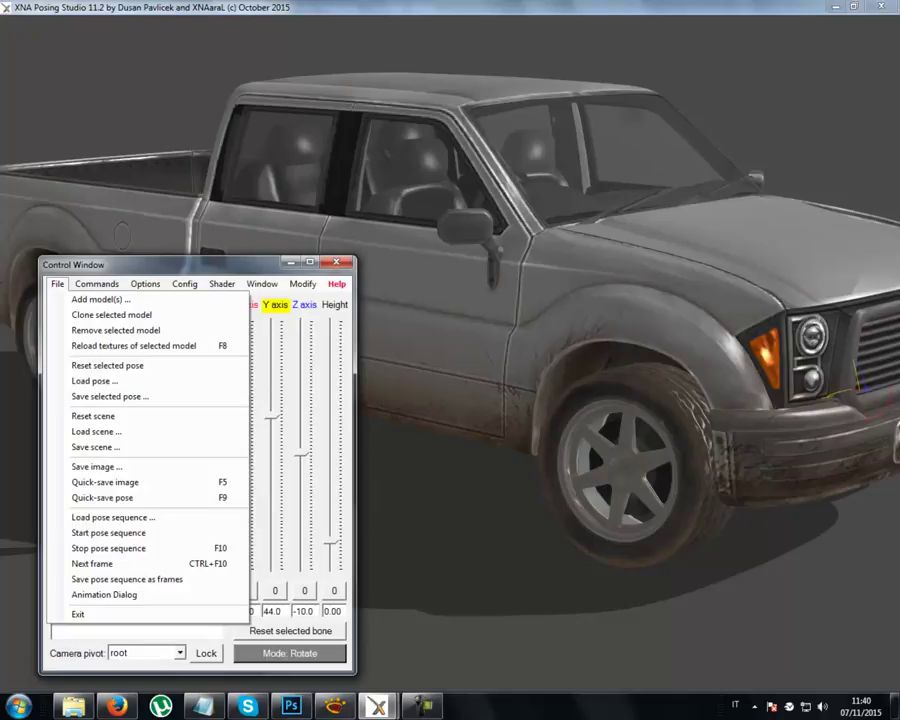
key(Down)
key(Down)
key(Down)
key(Return)
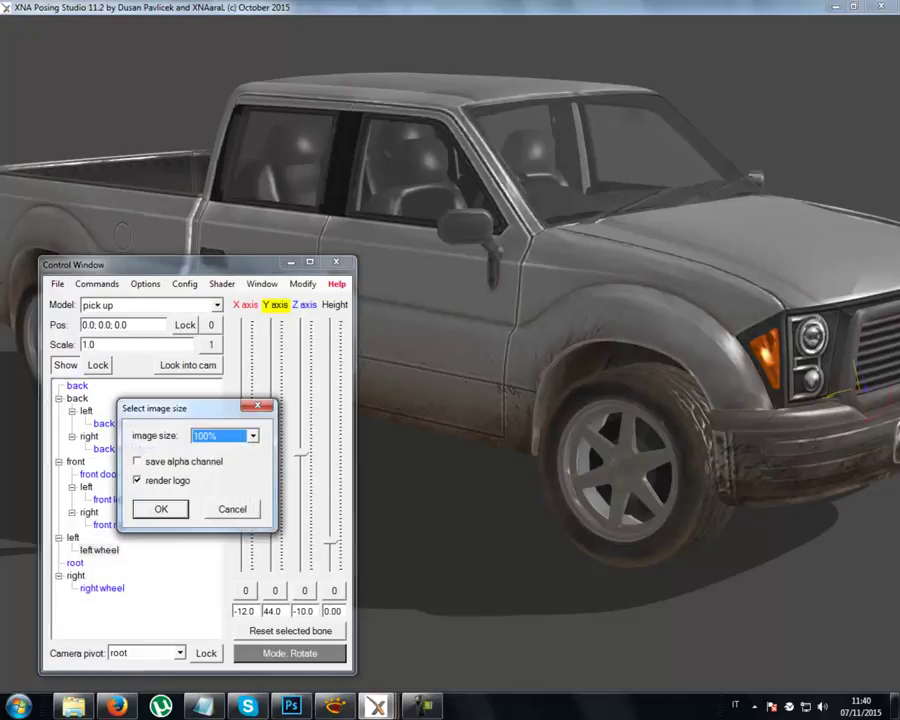
key(Tab)
key(Tab)
key(space)
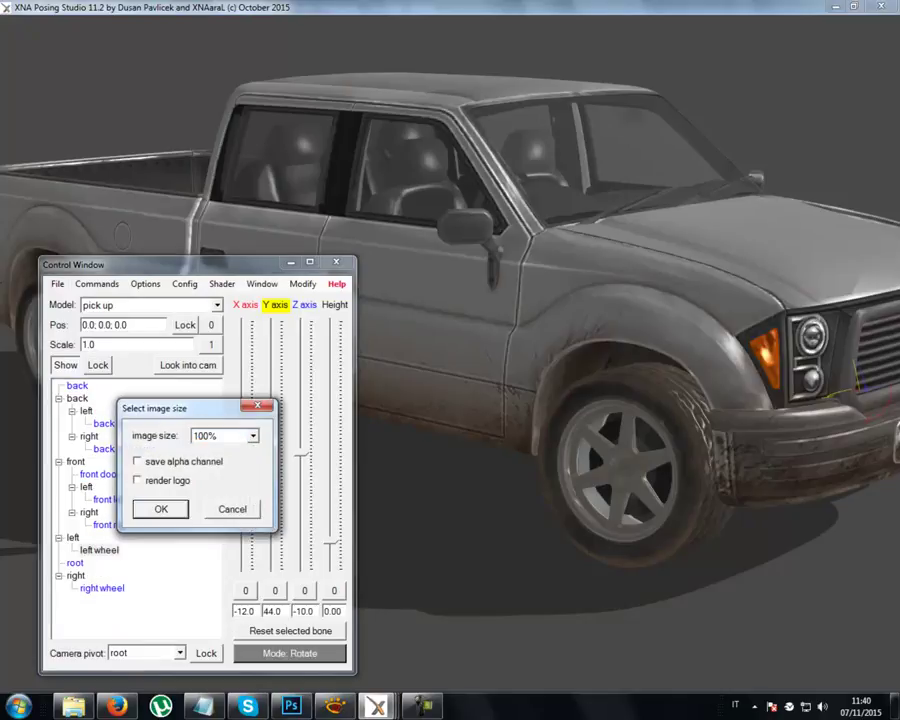
key(Tab)
key(Return)
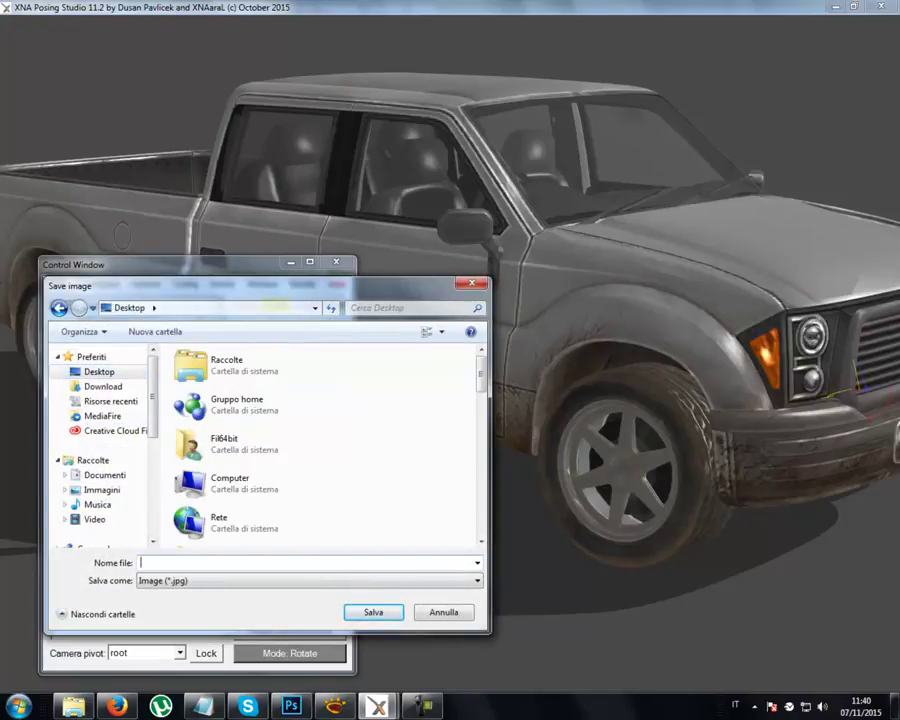
- Save the render as a JPEG named pickup
text(pic)
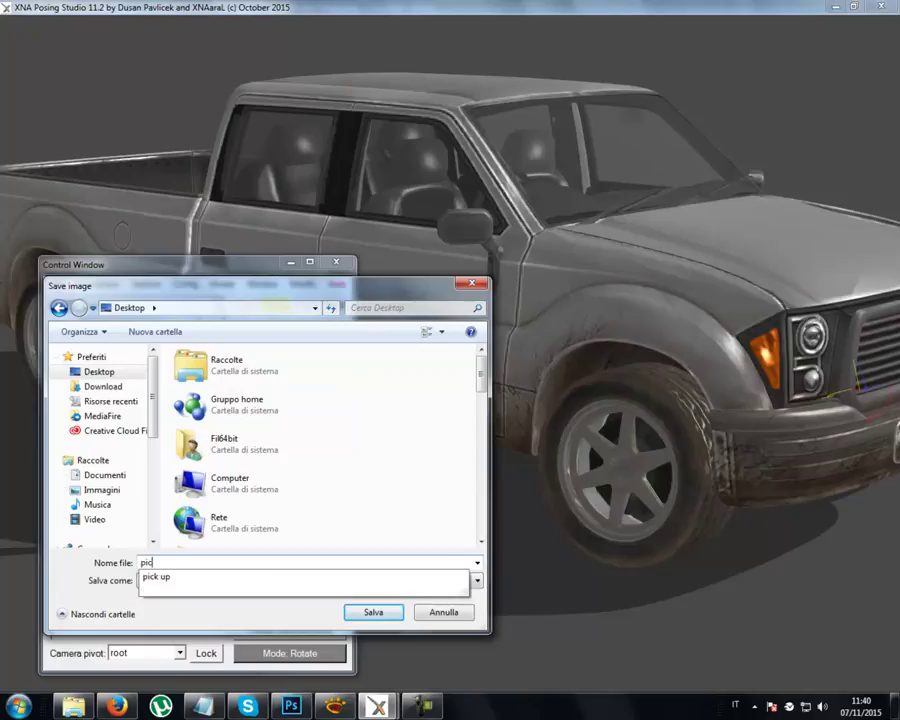
text(kup)
key(shift+Tab)
key(Tab)
key(Return)
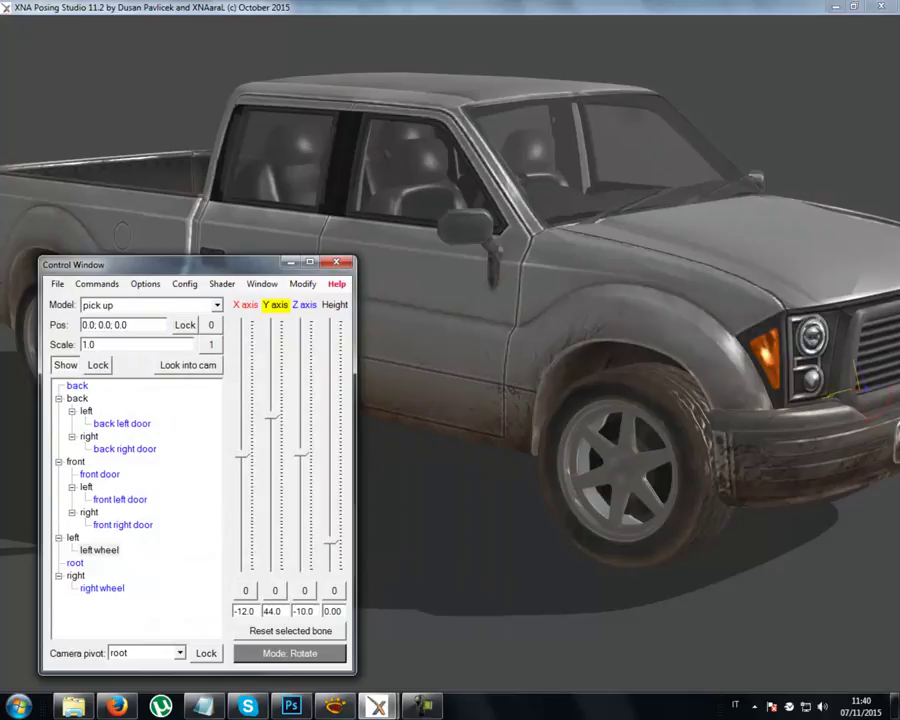
- Quit XNA Posing Studio, confirming the prompt, and return to Photoshop
key(alt+F4)
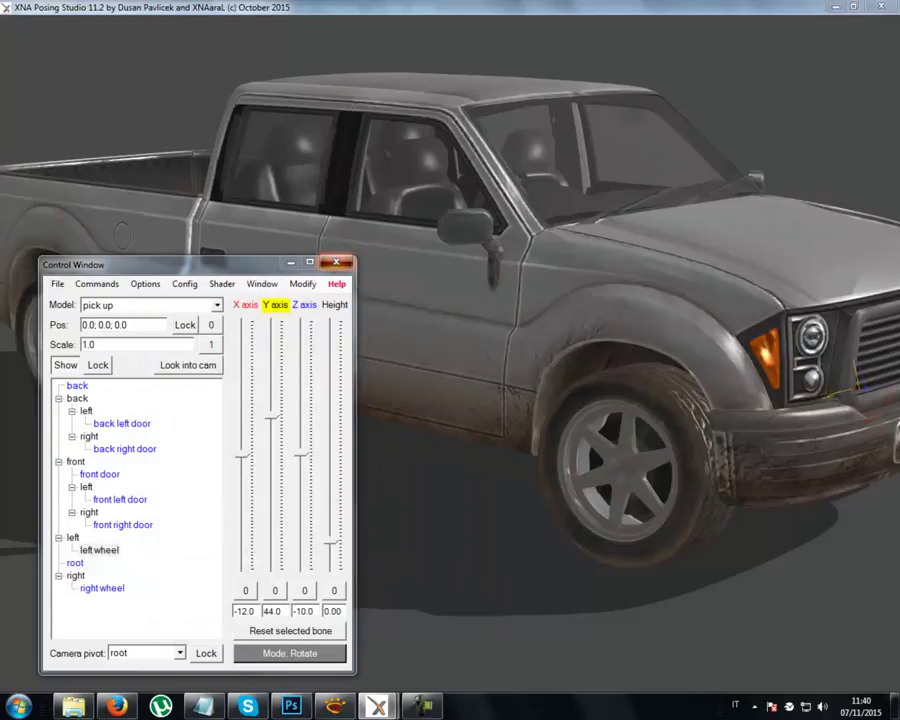
key(Return)
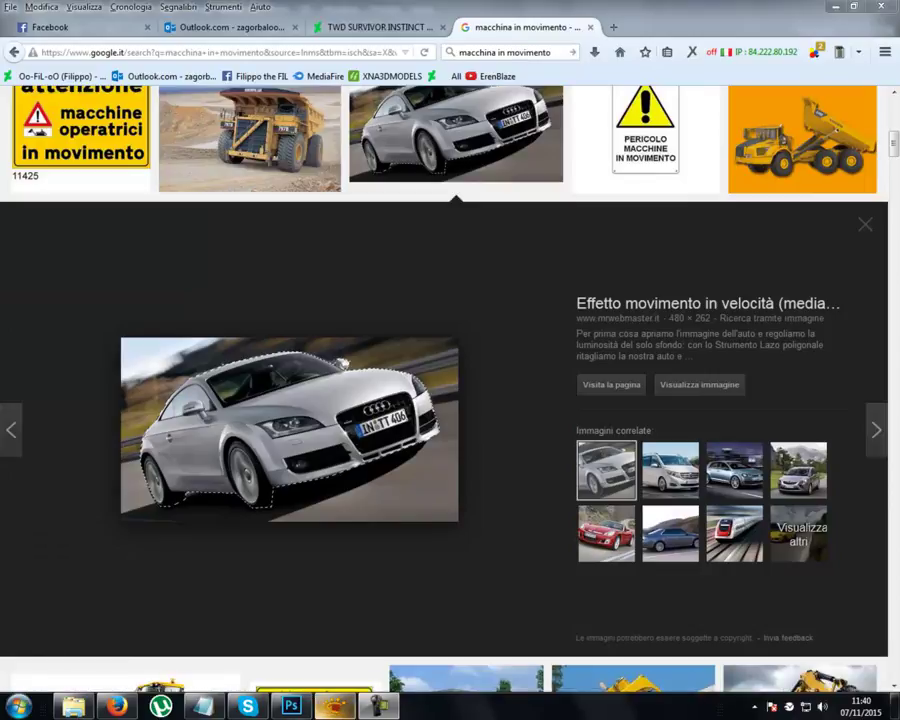
mouse_move(290, 706)
click(290, 610)
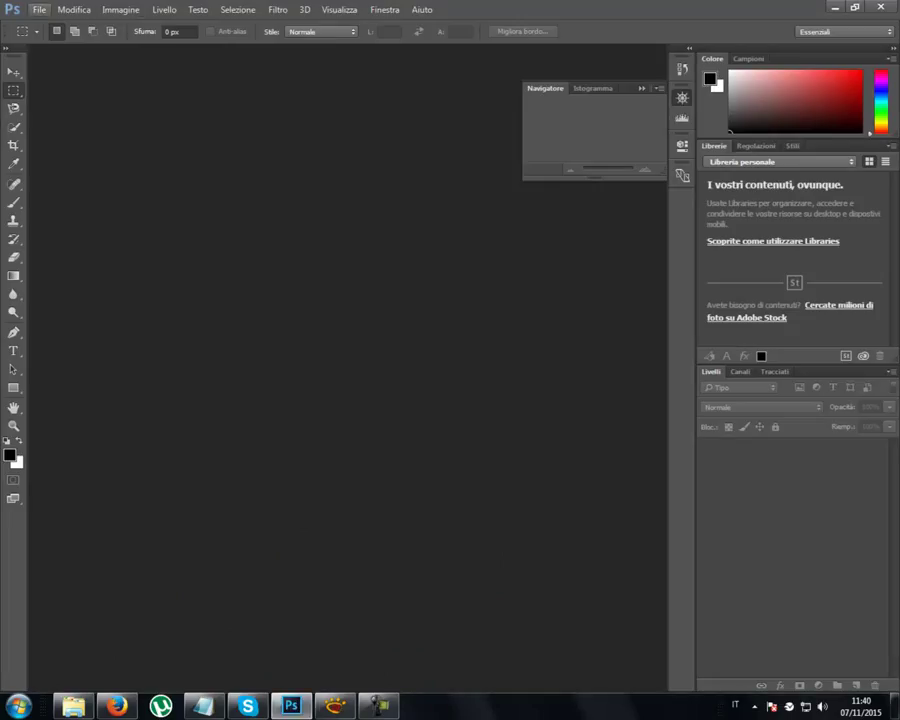
click(38, 9)
- Open pickup.jpg from the Desktop folder via File > Apri
click(50, 38)
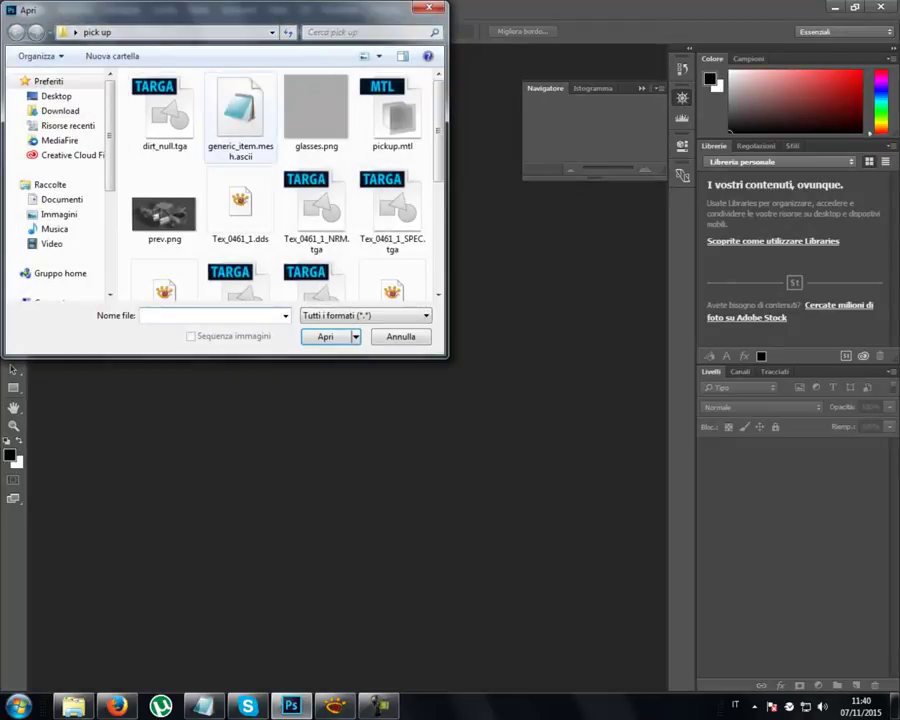
key(alt+Up)
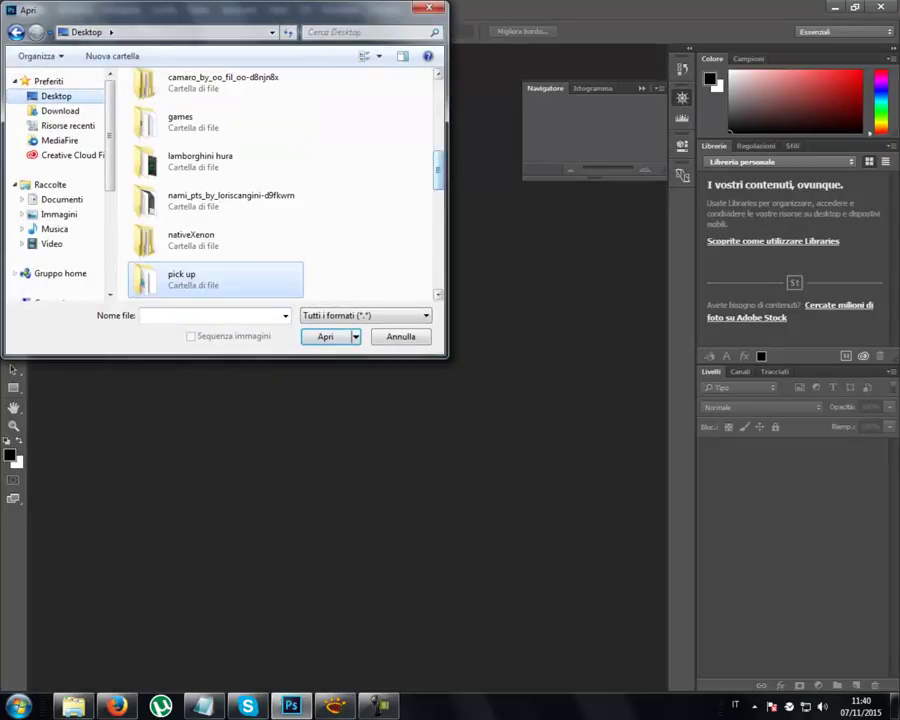
scroll(305, 130, down, 1)
scroll(305, 130, down, 2)
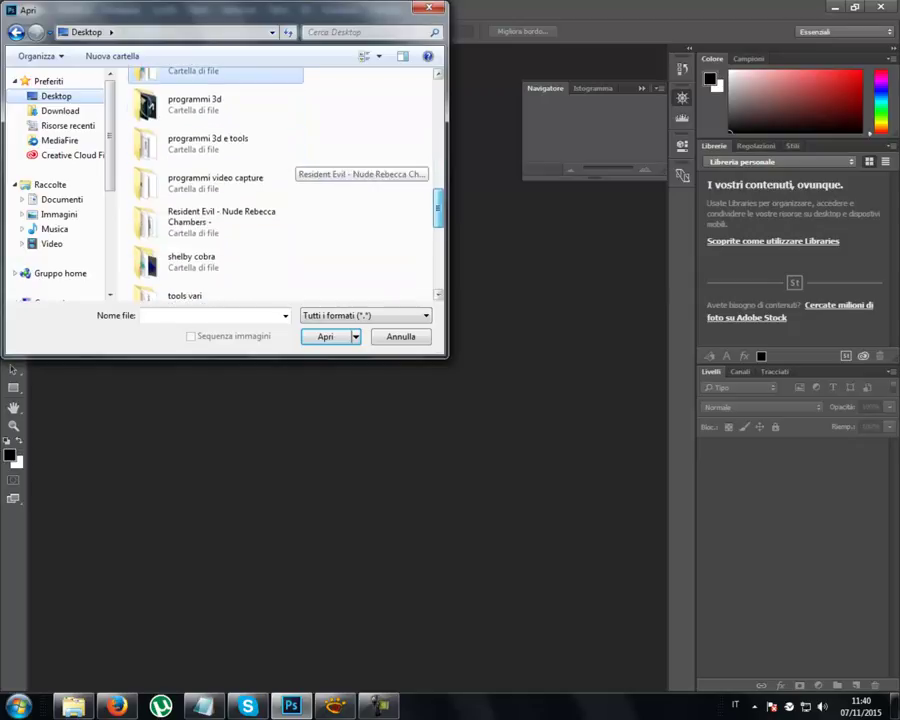
scroll(305, 130, down, 2)
scroll(300, 160, down, 2)
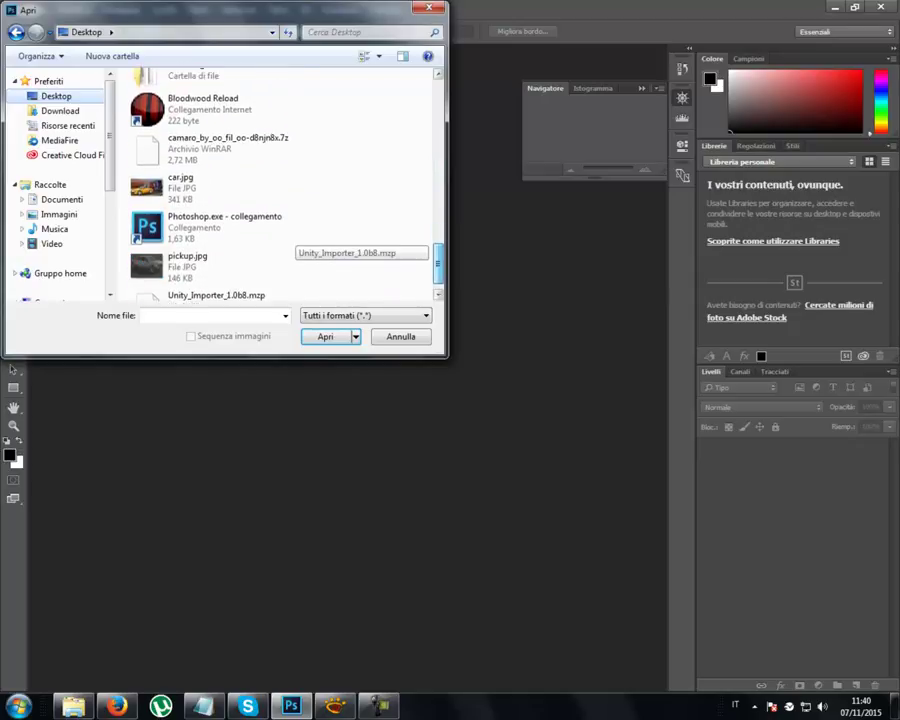
double_click(187, 238)
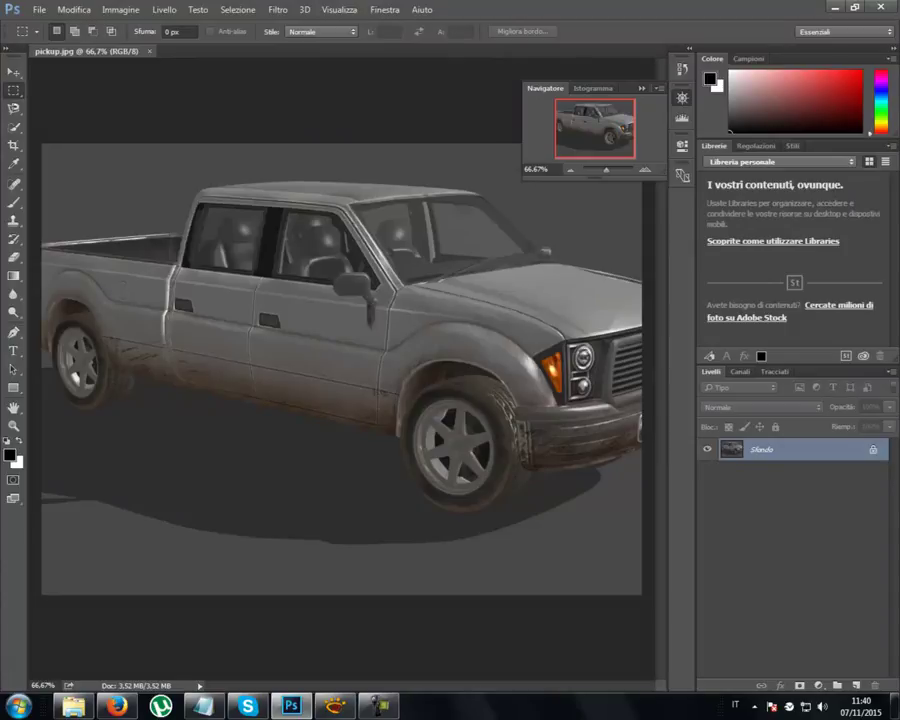
- Zoom to 100% and convert the Sfondo background into the editable layer Livello 0
key(ctrl+plus)
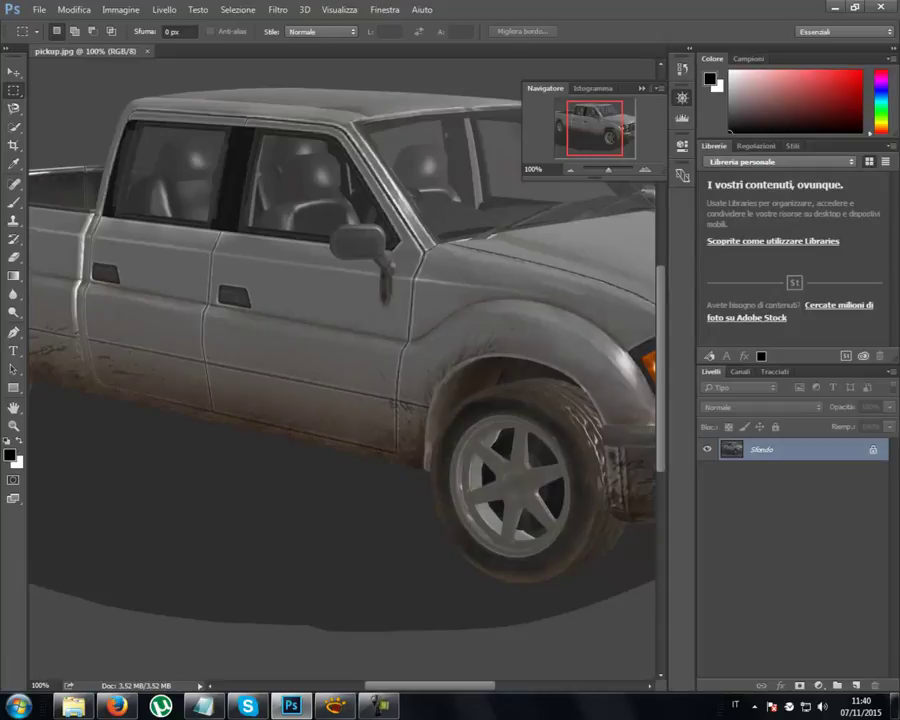
scroll(340, 330, right, 3)
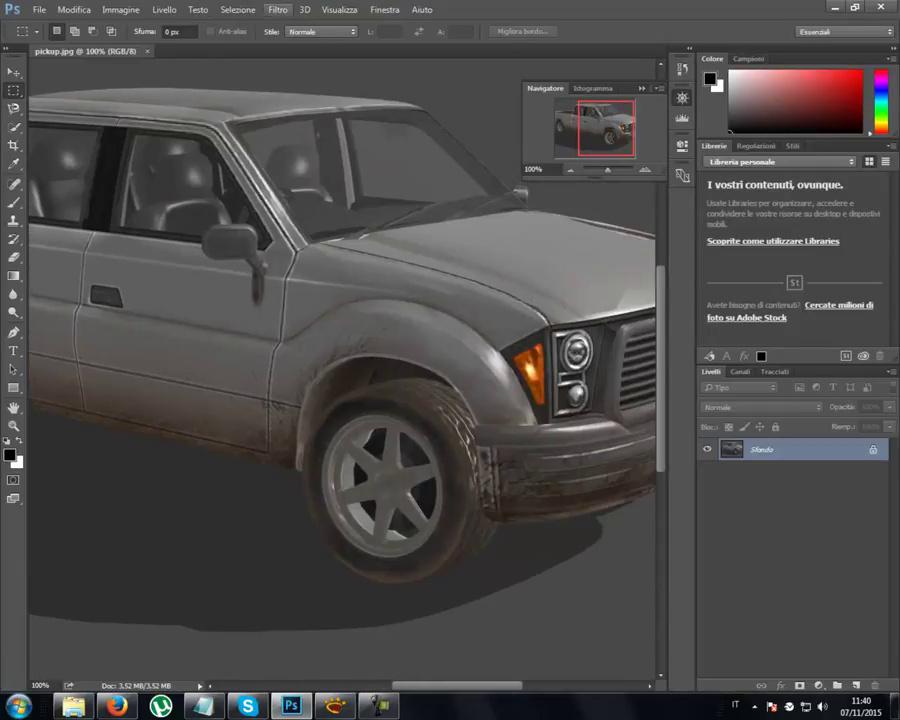
click(278, 10)
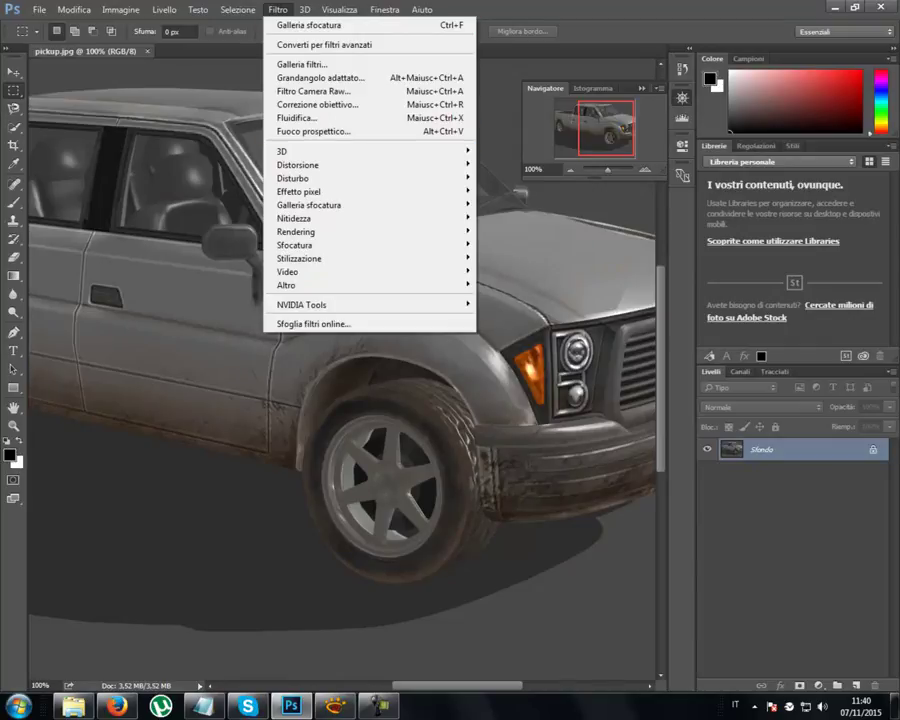
key(Escape)
double_click(760, 449)
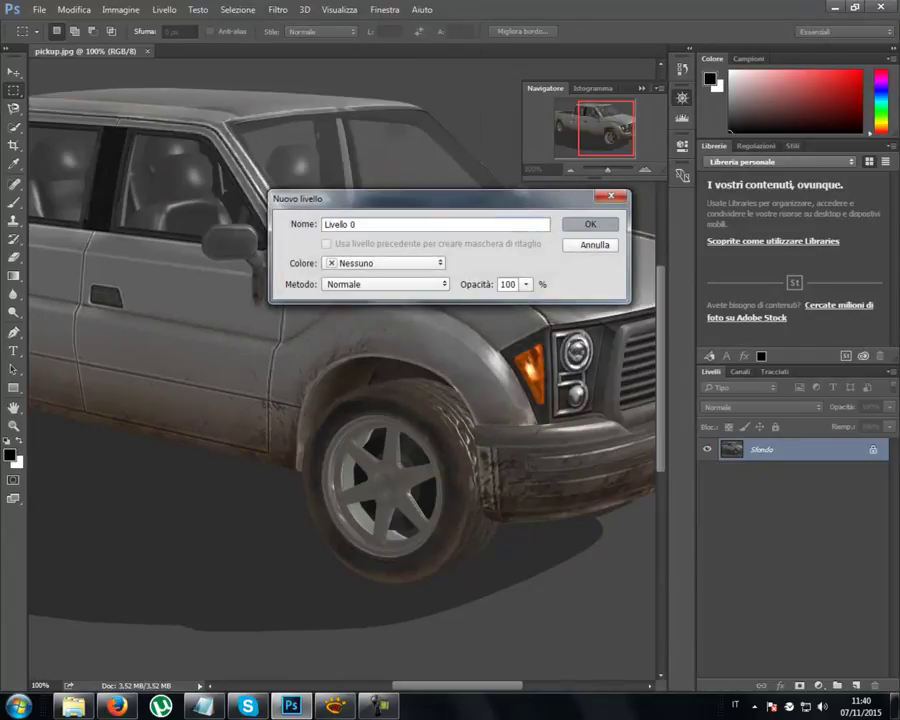
key(Return)
click(277, 9)
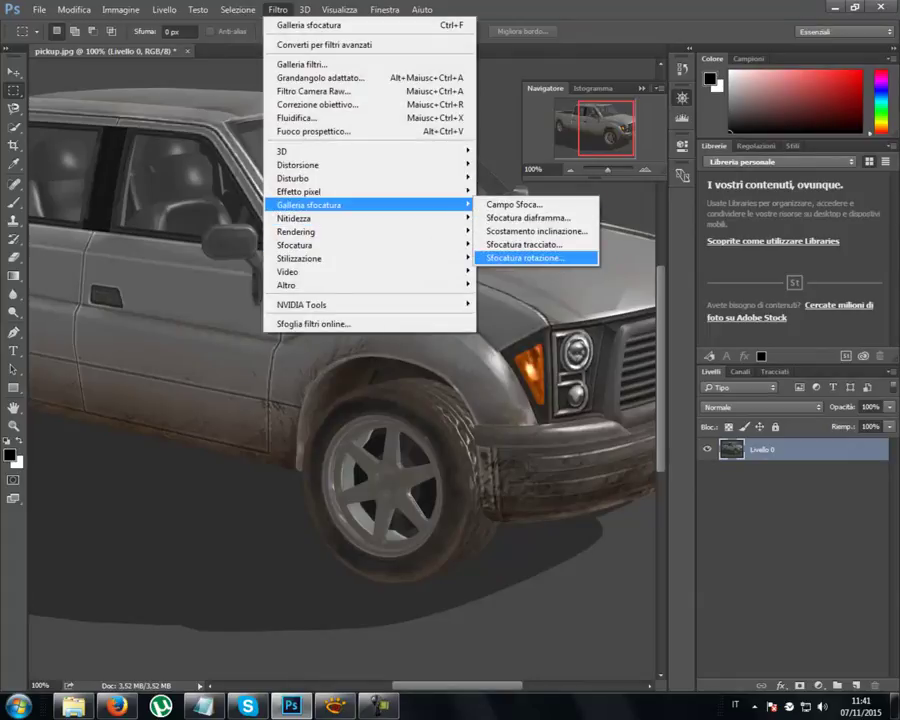
- Add a 15° Sfocatura rotazione centred on the front wheel, squashing its ellipse to fit
click(525, 258)
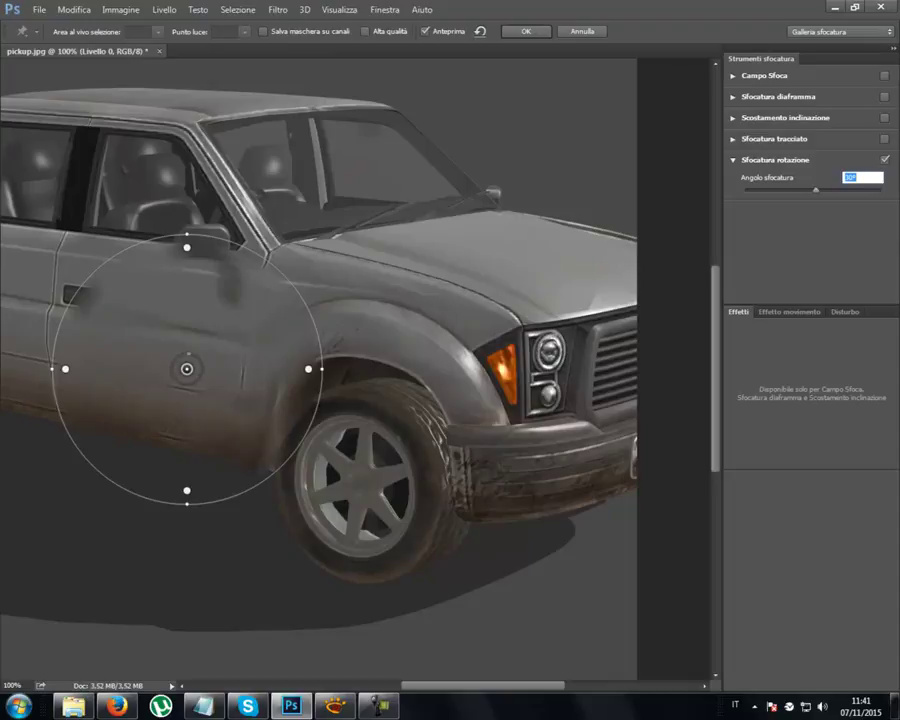
drag(187, 369, 362, 483)
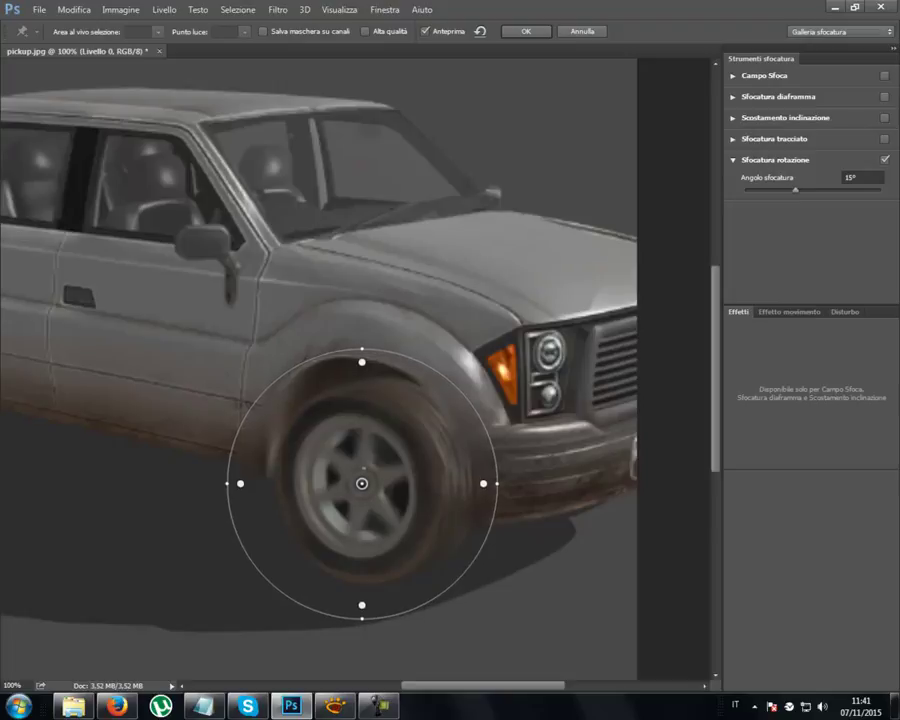
drag(362, 484, 360, 484)
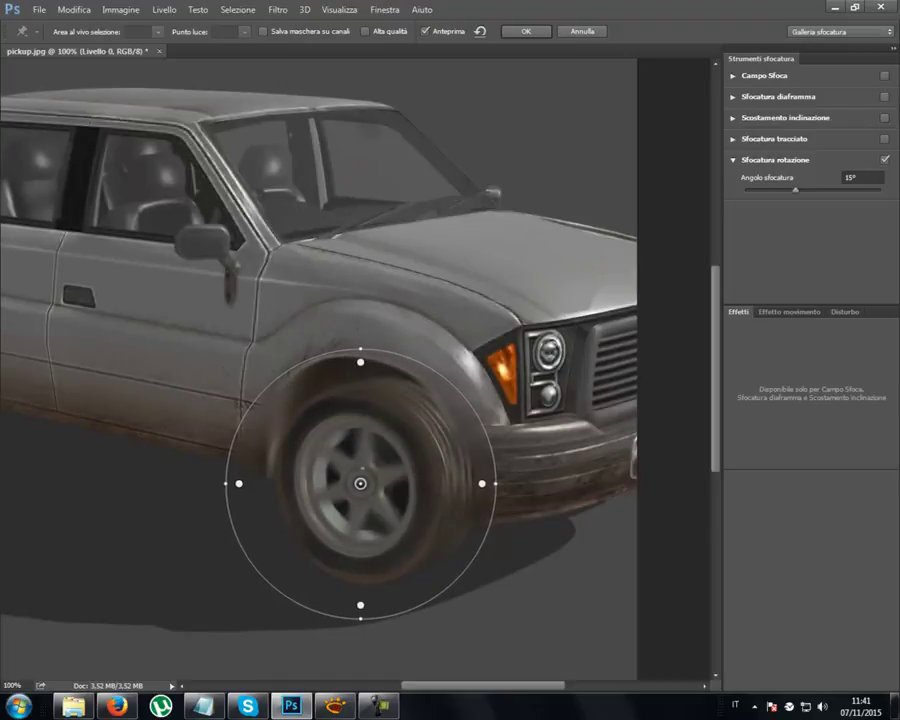
drag(360, 605, 363, 548)
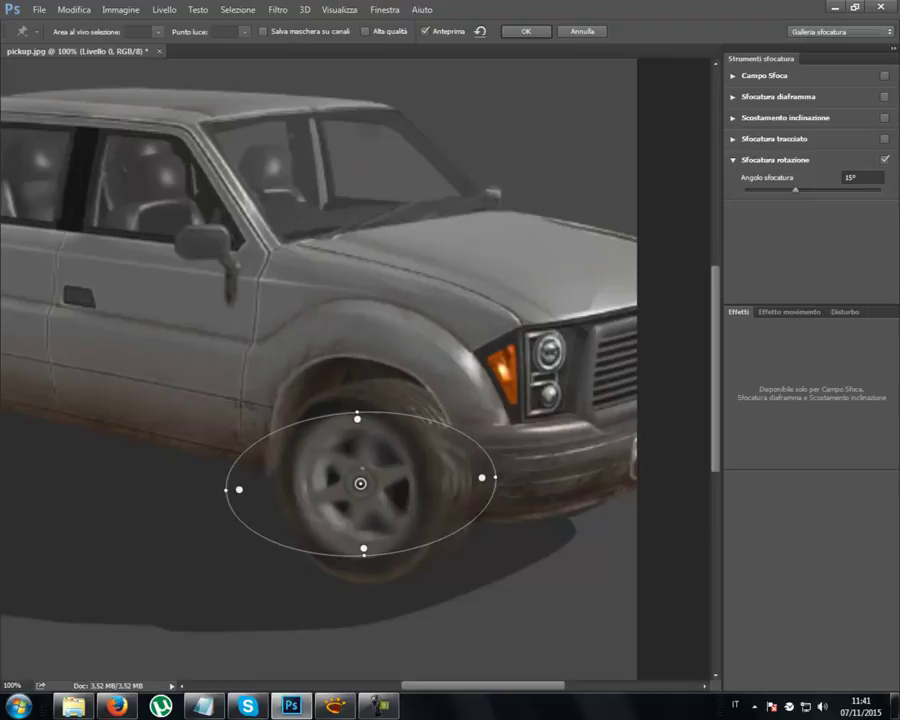
drag(482, 478, 412, 474)
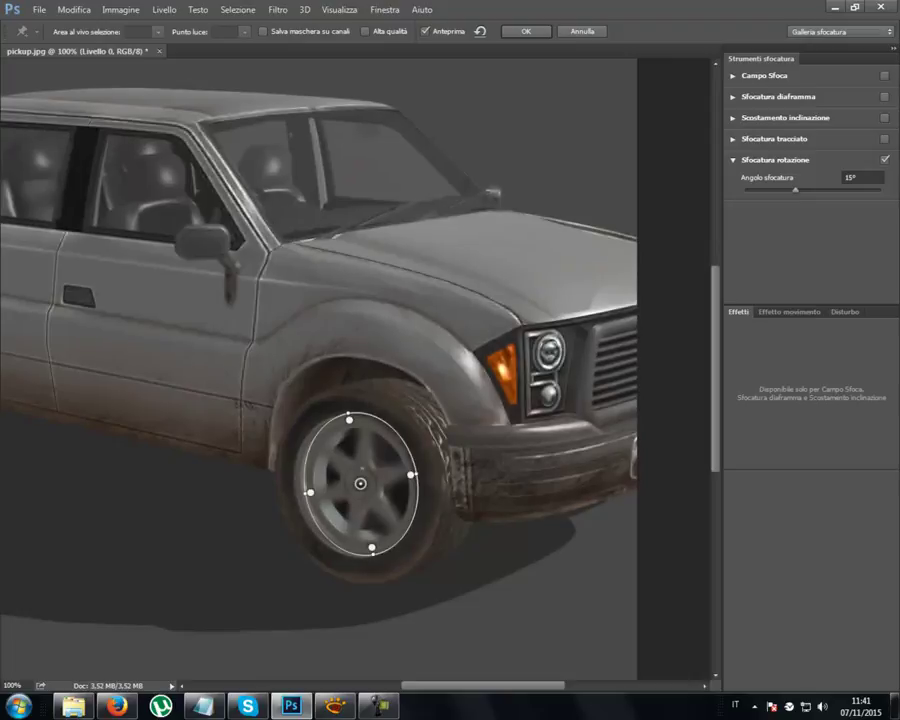
- Tighten and centre the spin blur ellipse closely around the front rim
drag(413, 474, 361, 486)
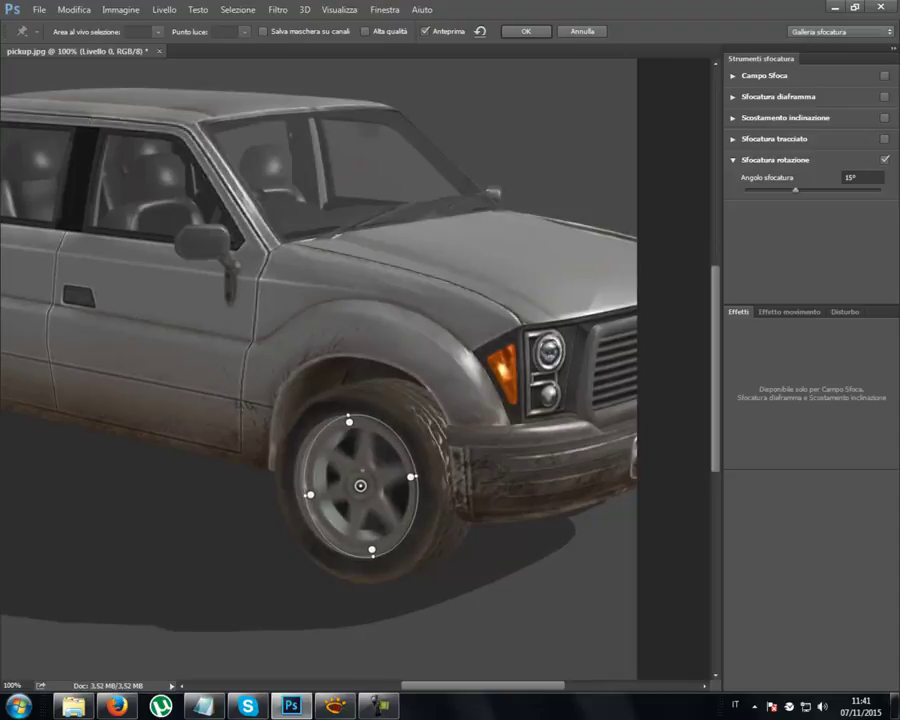
drag(372, 550, 374, 539)
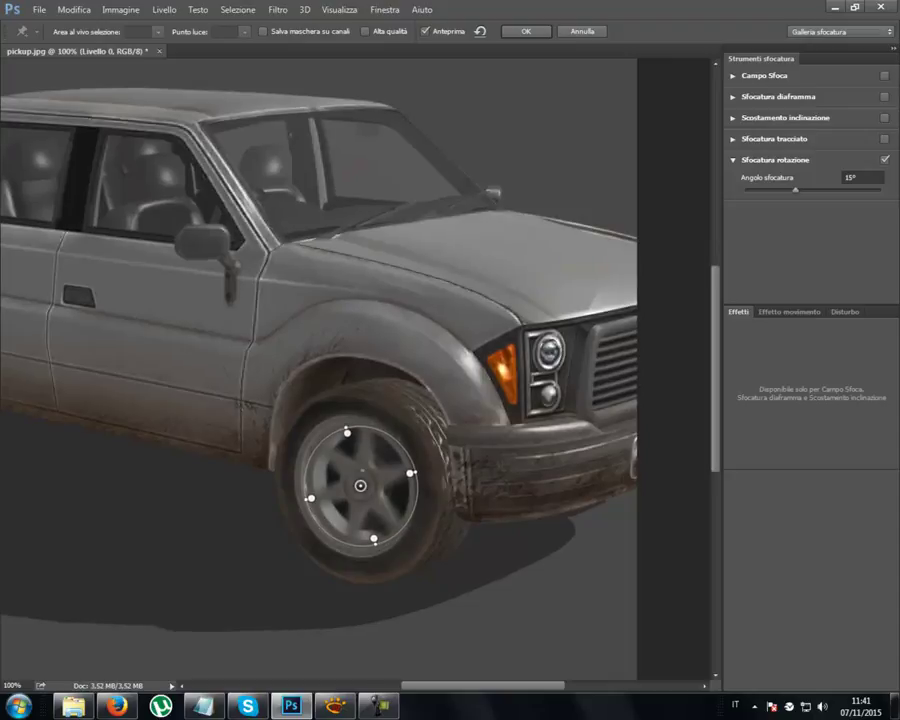
drag(361, 486, 359, 484)
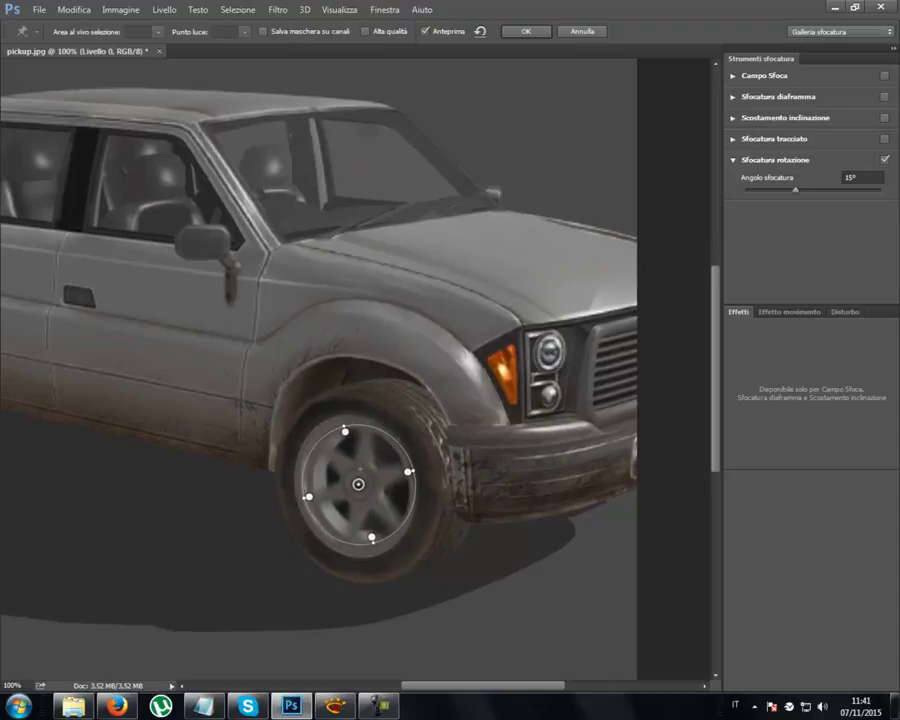
drag(308, 496, 304, 497)
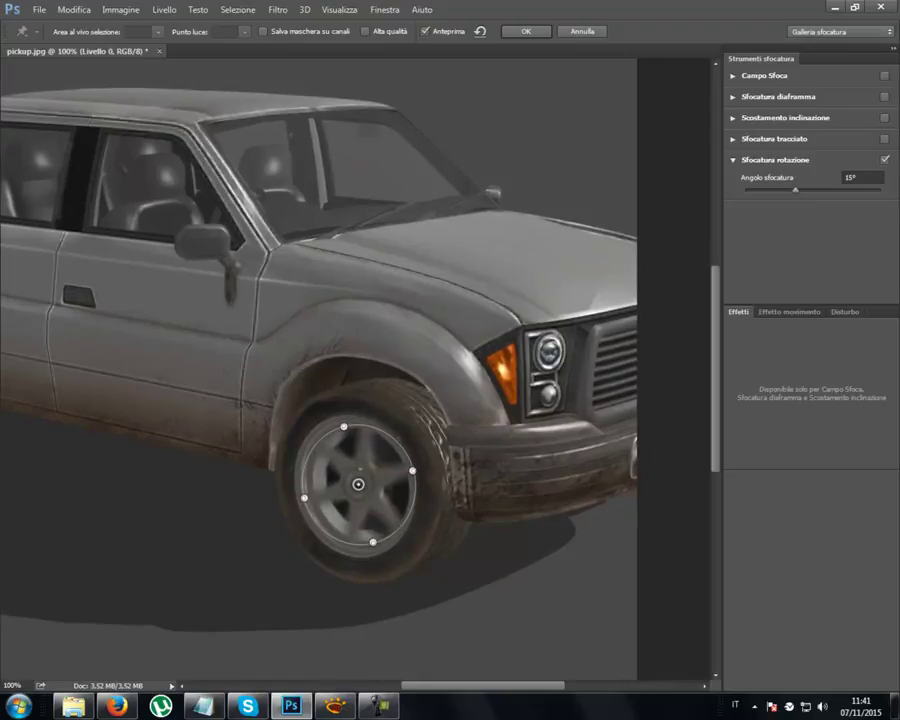
drag(304, 497, 311, 496)
drag(311, 496, 318, 494)
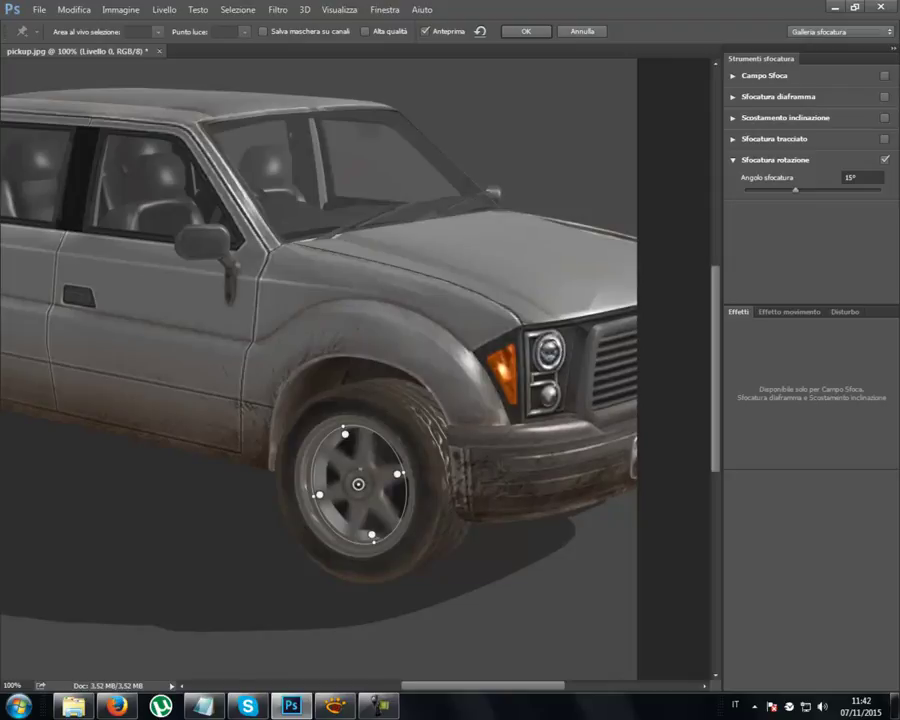
- Raise the front-wheel blur angle to 120° and refine the ellipse fit to the rim
mouse_move(370, 484)
mouse_down()
mouse_move(355, 470)
mouse_move(345, 478)
mouse_up()
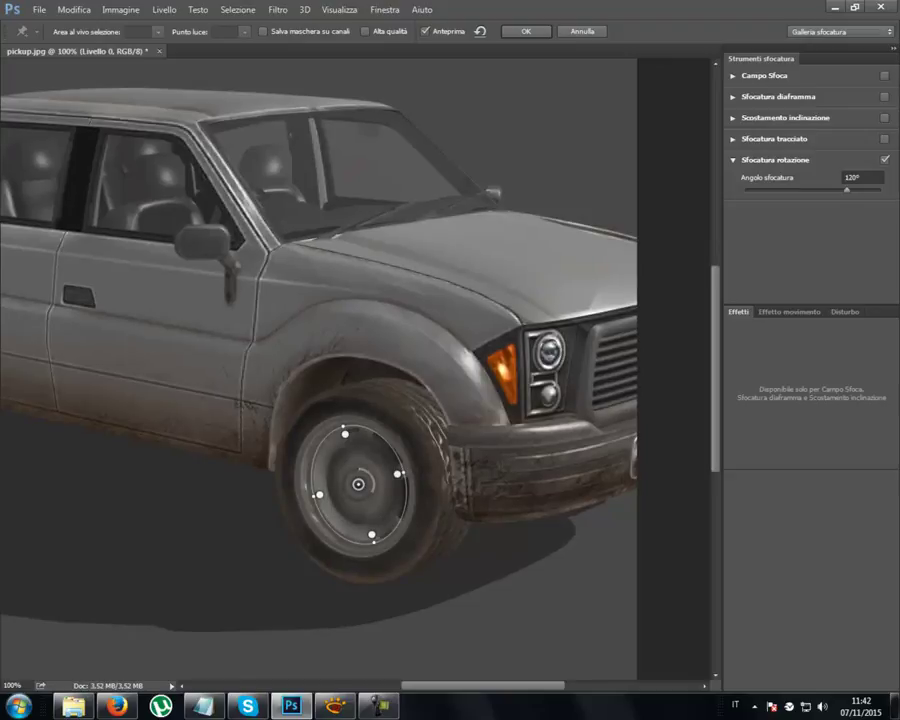
drag(358, 484, 359, 483)
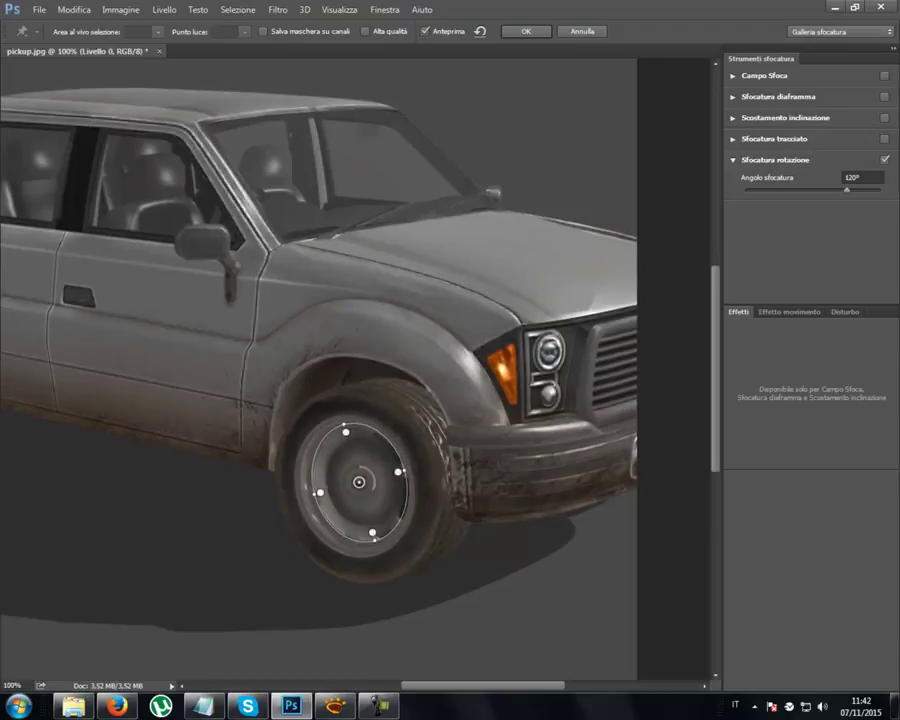
drag(399, 471, 402, 472)
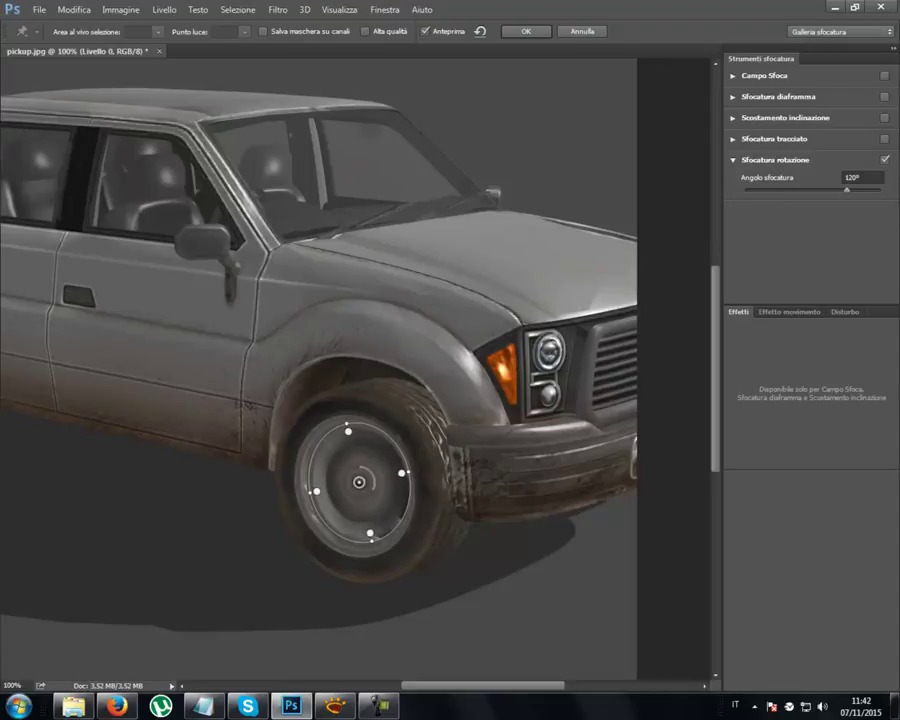
drag(402, 472, 405, 472)
drag(312, 492, 316, 492)
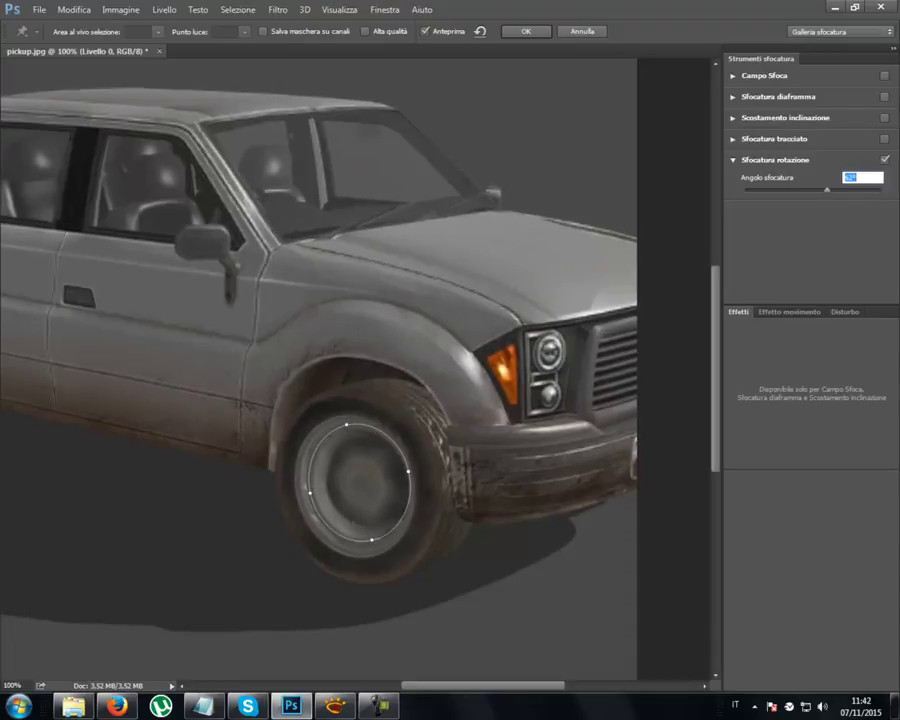
- Set the front-wheel Angolo sfocatura to 102° and apply the spin blur
text(20)
key(Return)
text(116)
key(Return)
text(102)
key(Return)
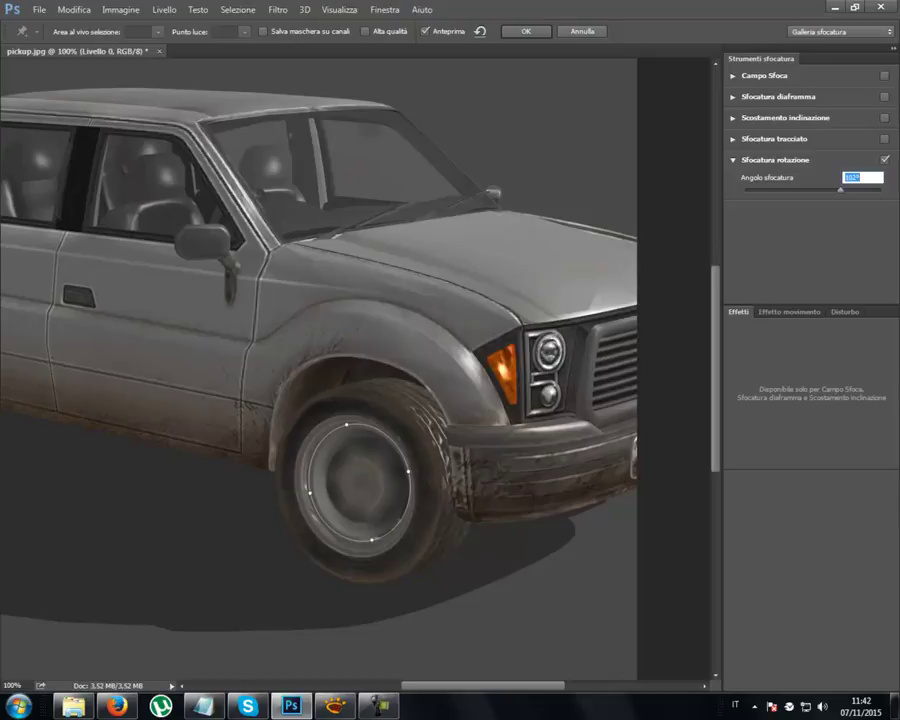
click(524, 31)
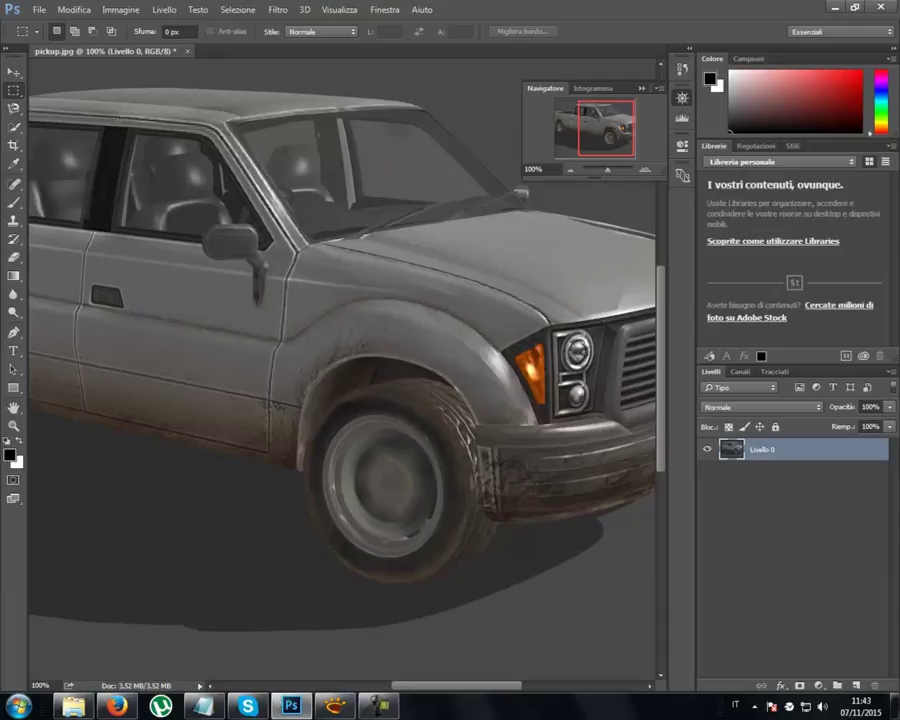
- Scroll the canvas left to the rear wheel and bring up the Filtro menu
scroll(340, 370, left, 5)
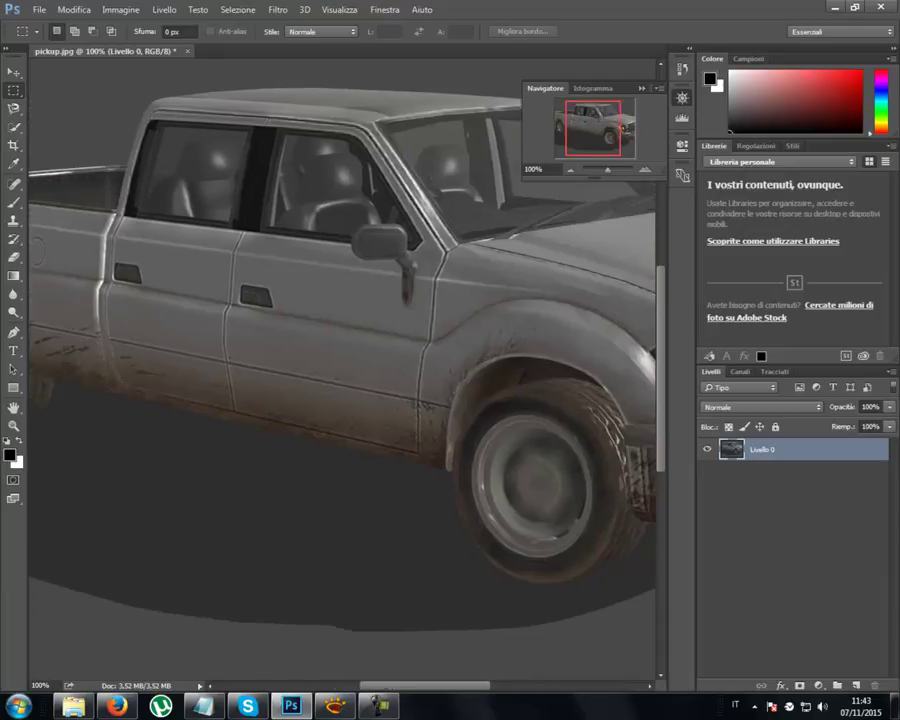
scroll(340, 370, left, 5)
scroll(340, 370, left, 2)
scroll(340, 370, left, 1)
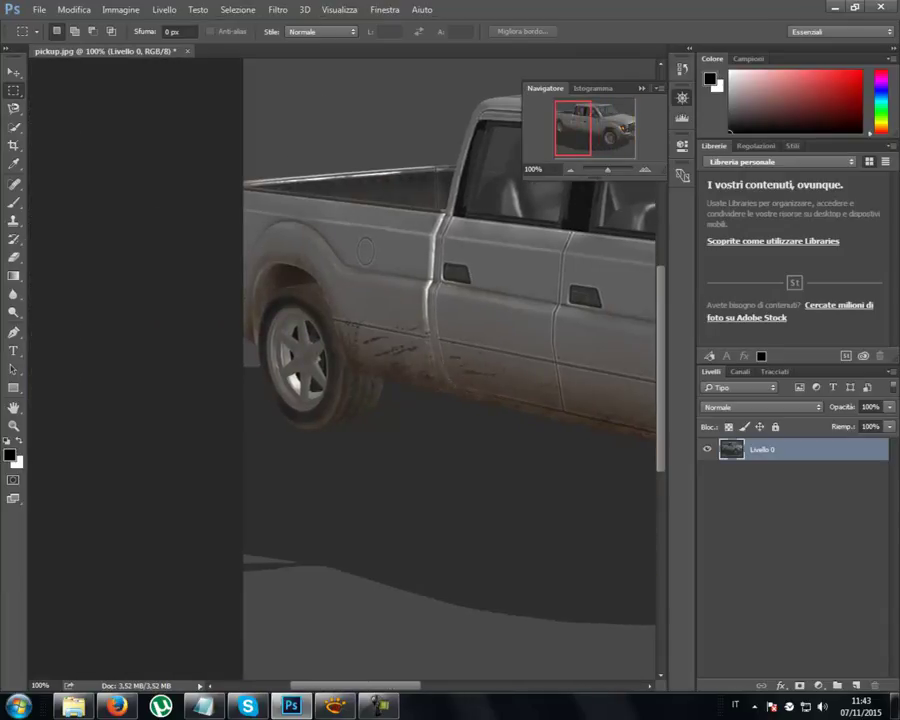
click(277, 10)
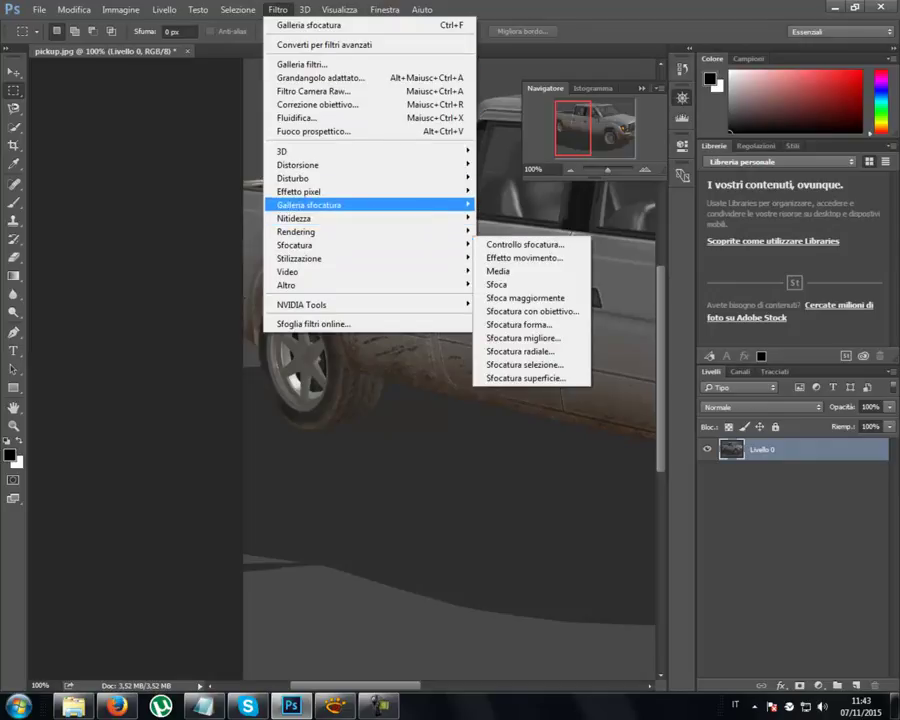
mouse_move(310, 204)
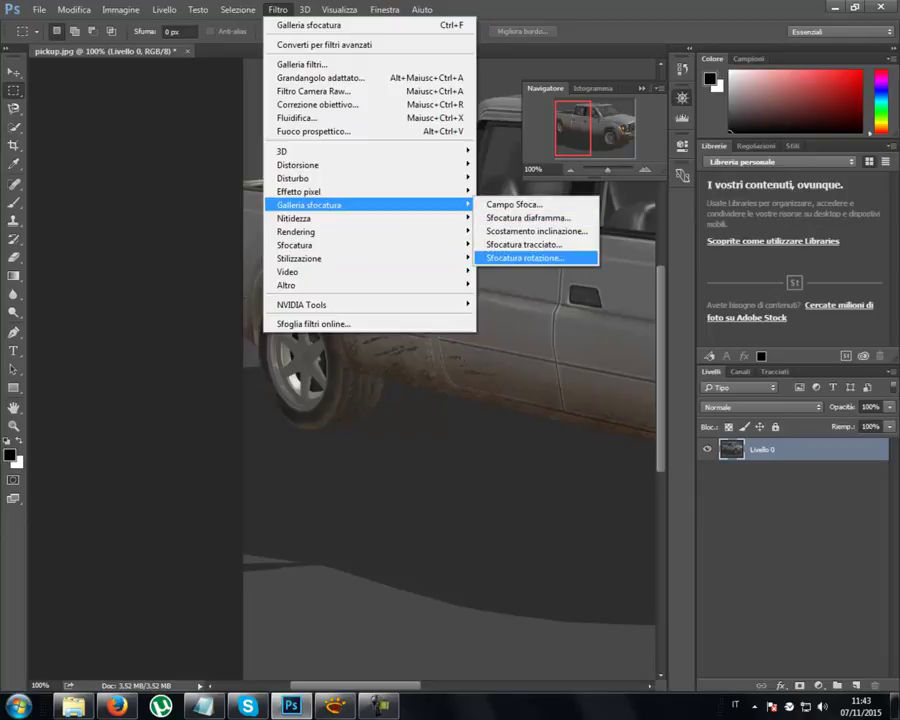
- Add a spin blur on the rear wheel, shaping and tilting its ellipse to fit the hub
click(525, 258)
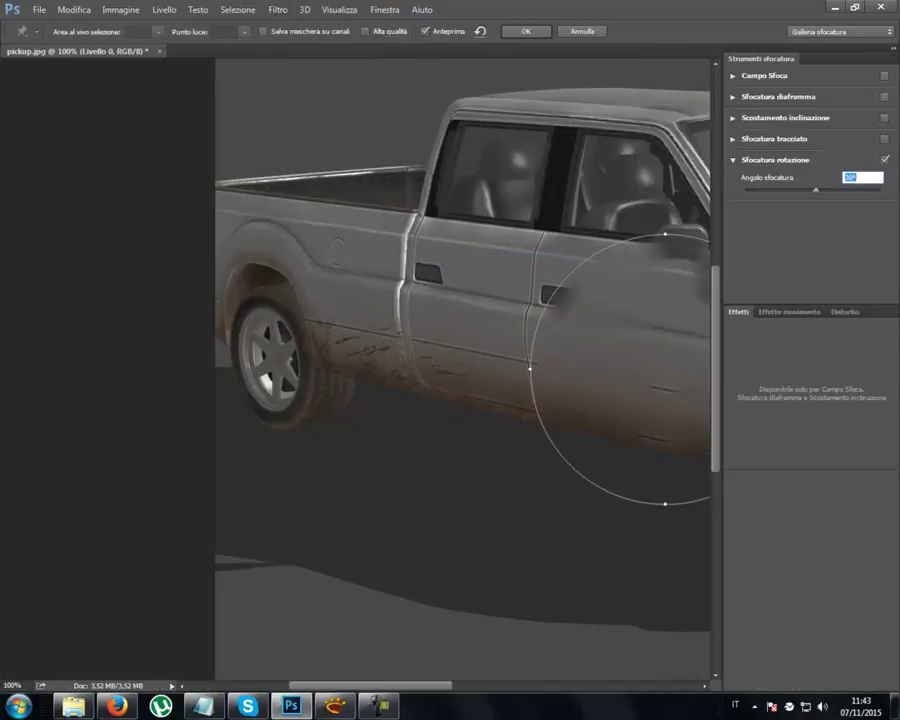
mouse_move(665, 369)
mouse_down()
mouse_move(270, 357)
mouse_move(277, 359)
mouse_up()
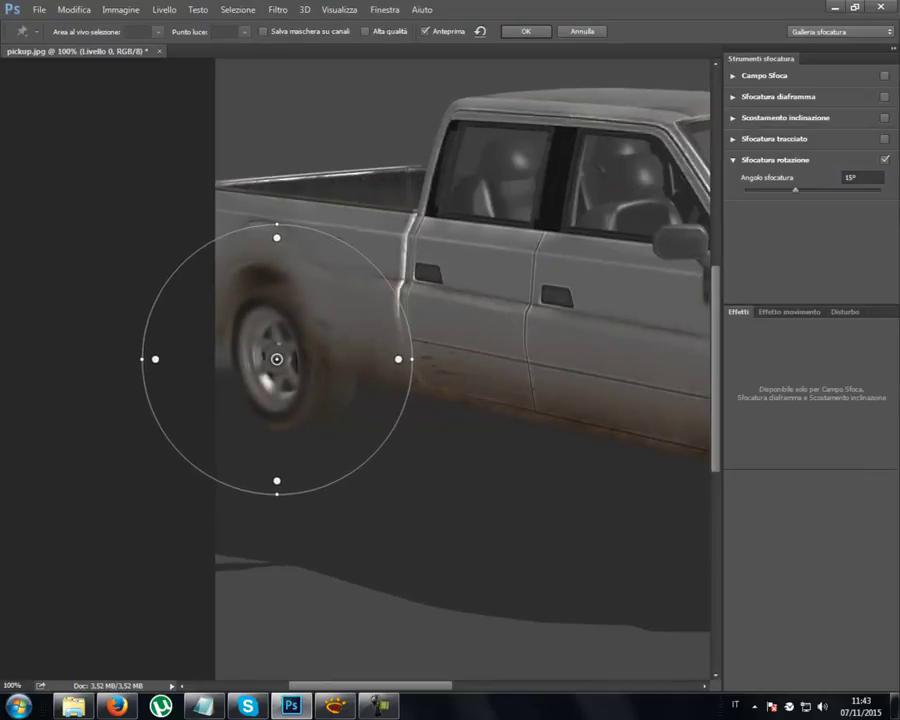
drag(276, 481, 283, 406)
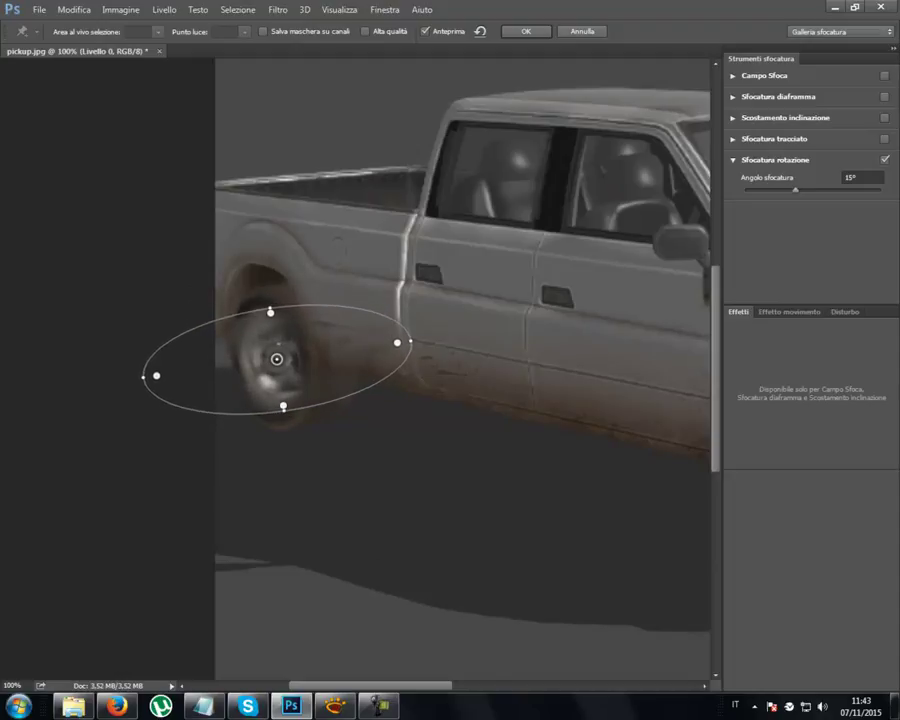
drag(143, 377, 252, 367)
drag(262, 314, 271, 311)
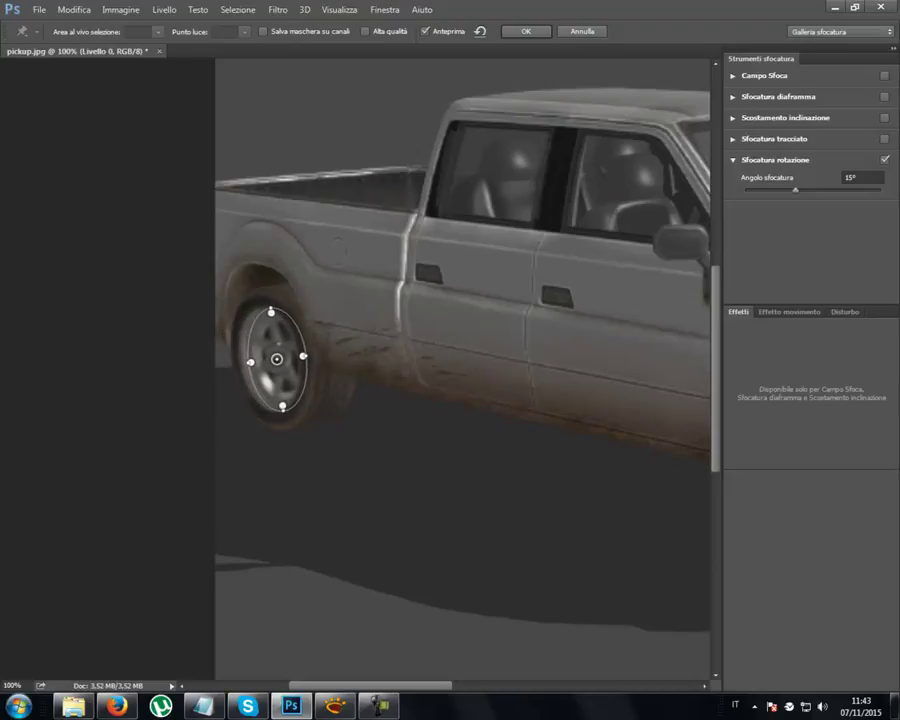
drag(271, 311, 268, 312)
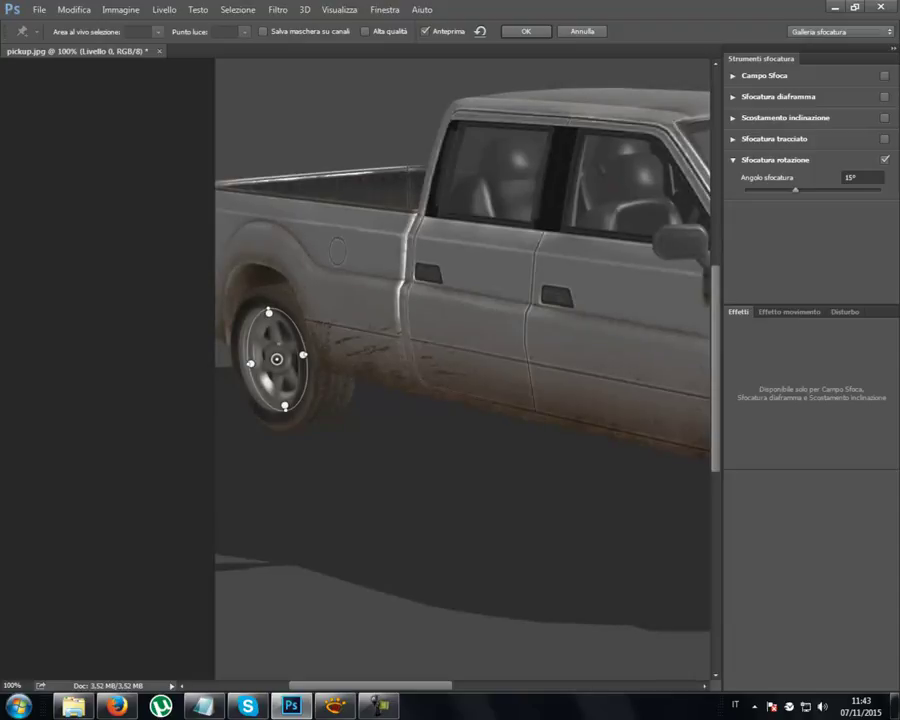
drag(277, 359, 272, 357)
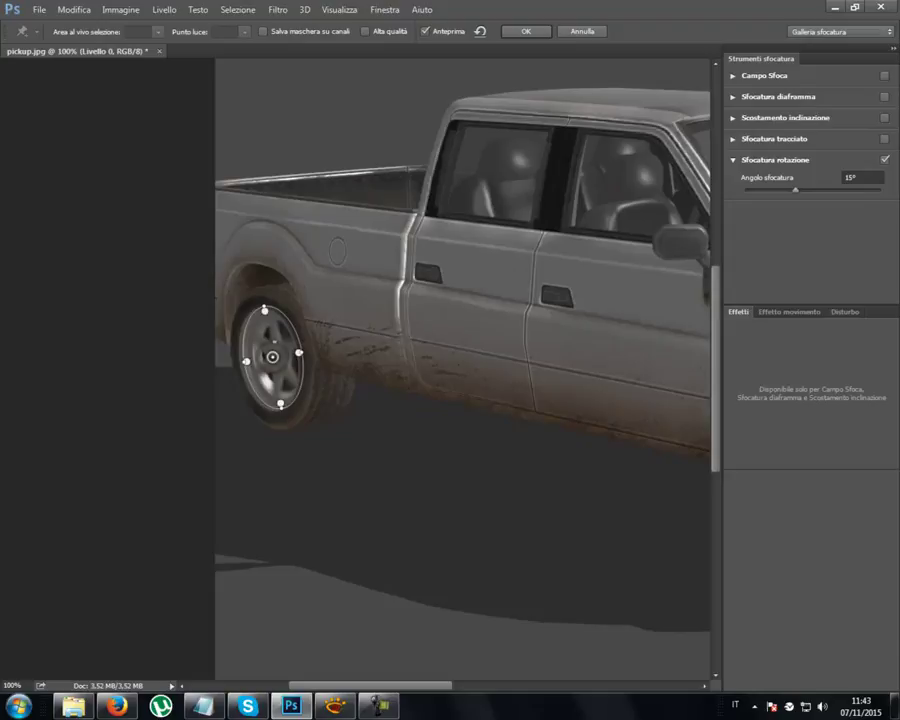
- Set the rear-wheel blur angle to about 53° and apply the spin blur
drag(280, 342, 290, 347)
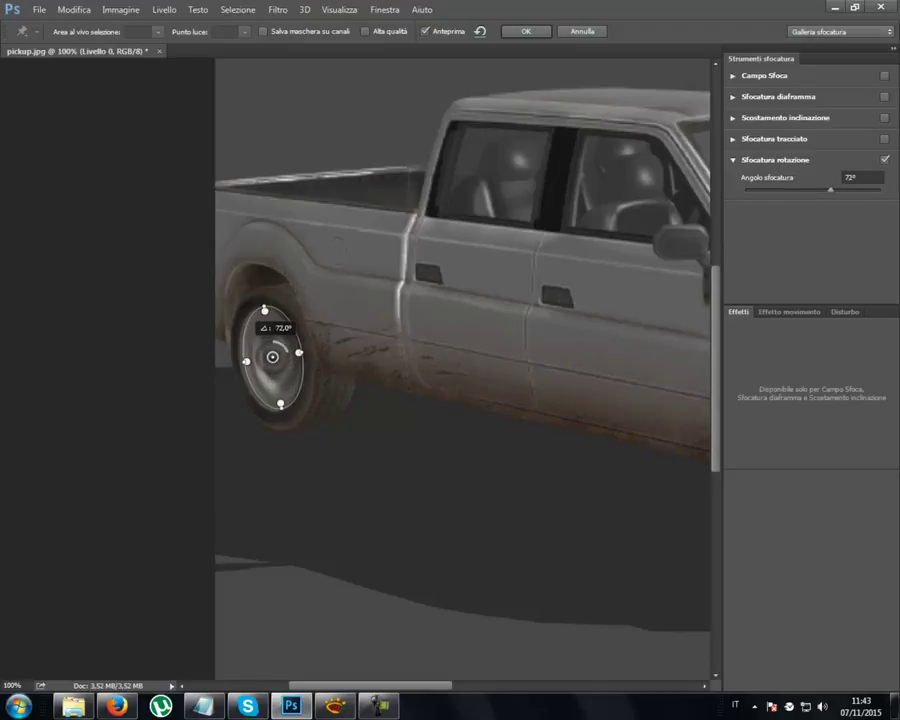
drag(290, 347, 286, 346)
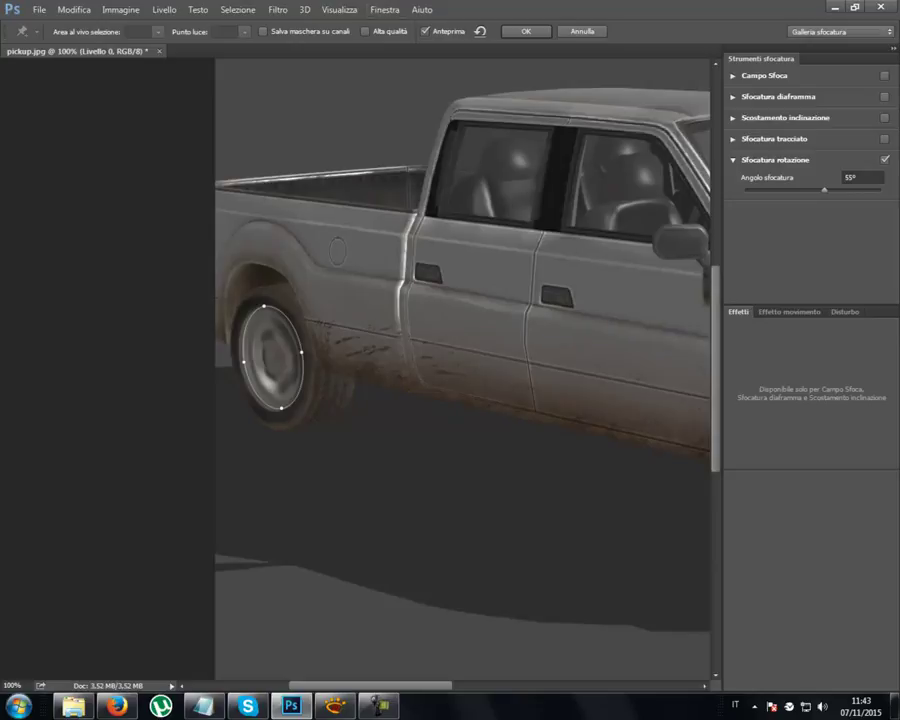
click(525, 31)
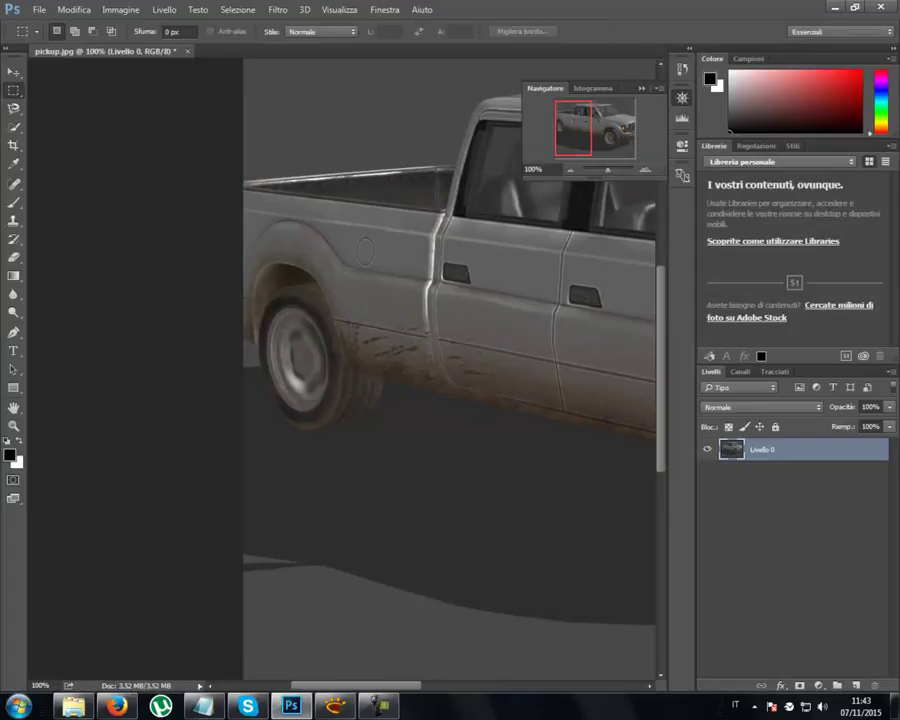
drag(450, 400, 258, 400)
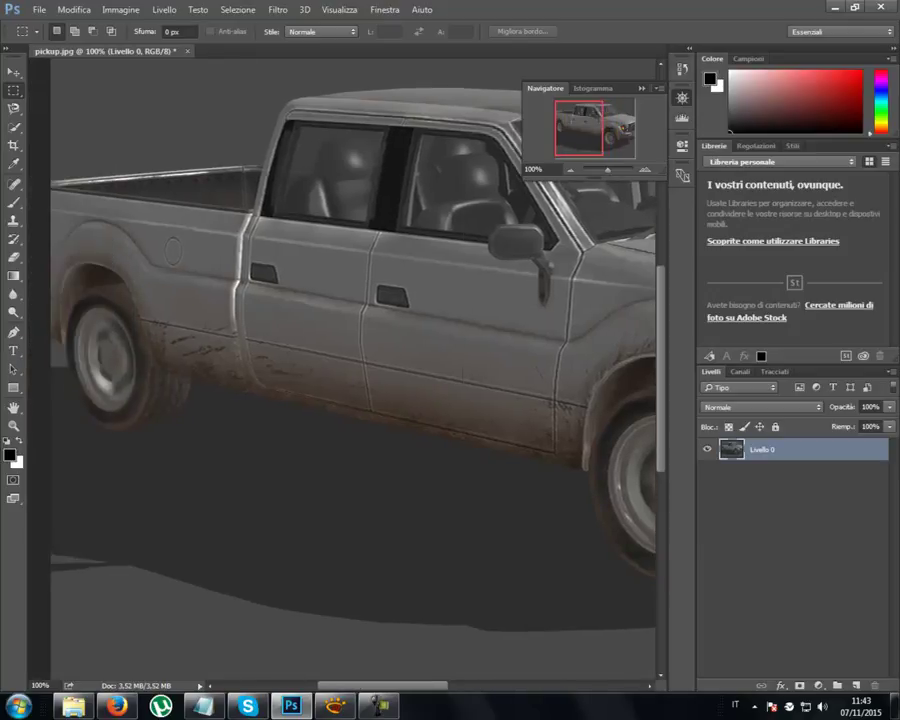
mouse_move(450, 400)
mouse_down()
mouse_move(218, 400)
mouse_move(450, 400)
mouse_up()
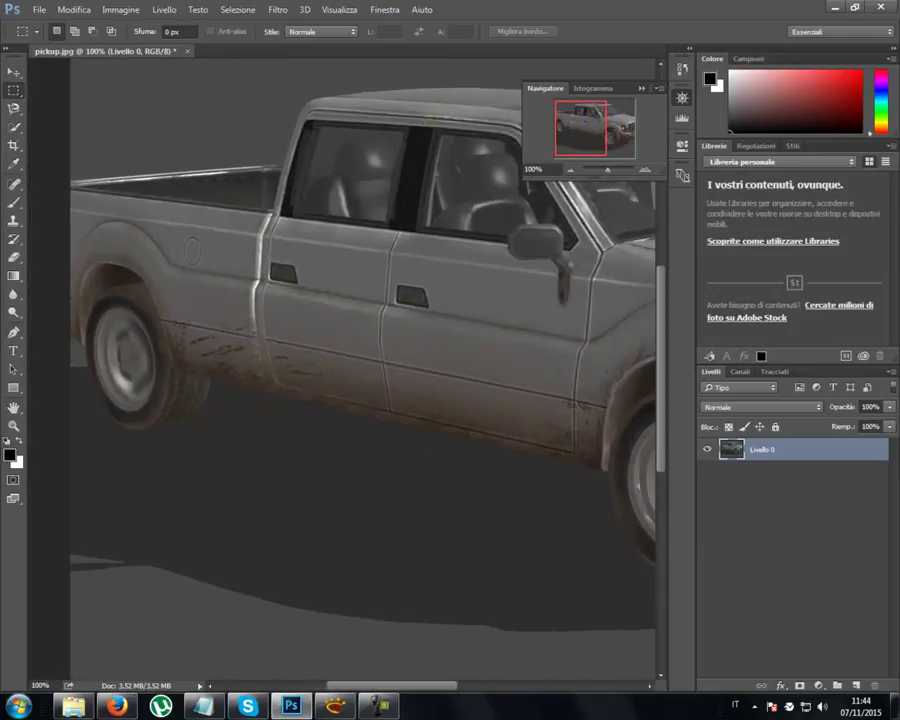
click(39, 9)
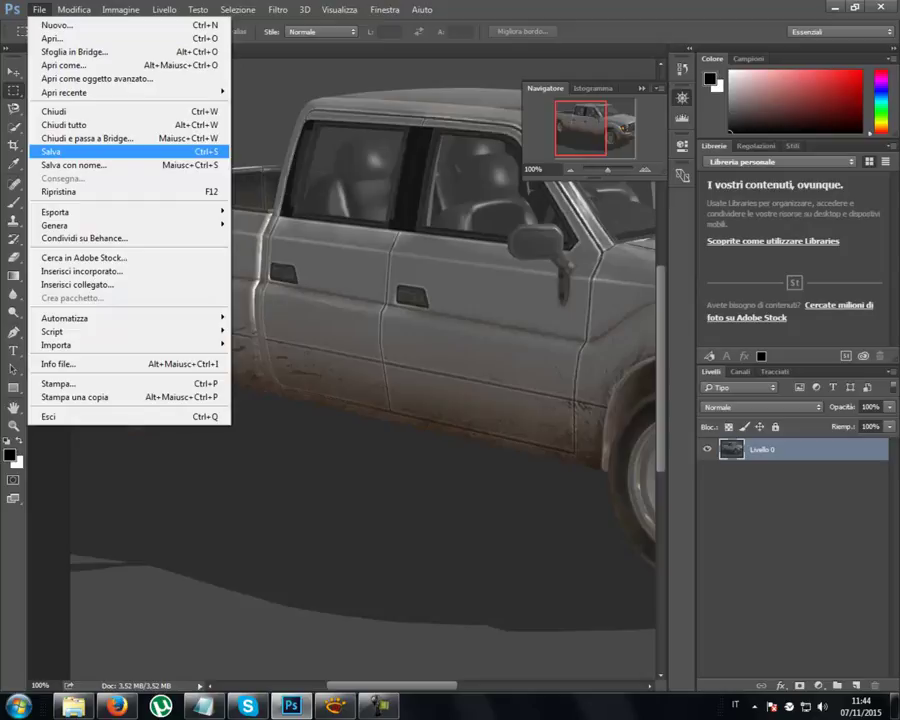
- Save the image as JPEG 'pickupin movimento.jpg' at maximum quality 12
click(70, 164)
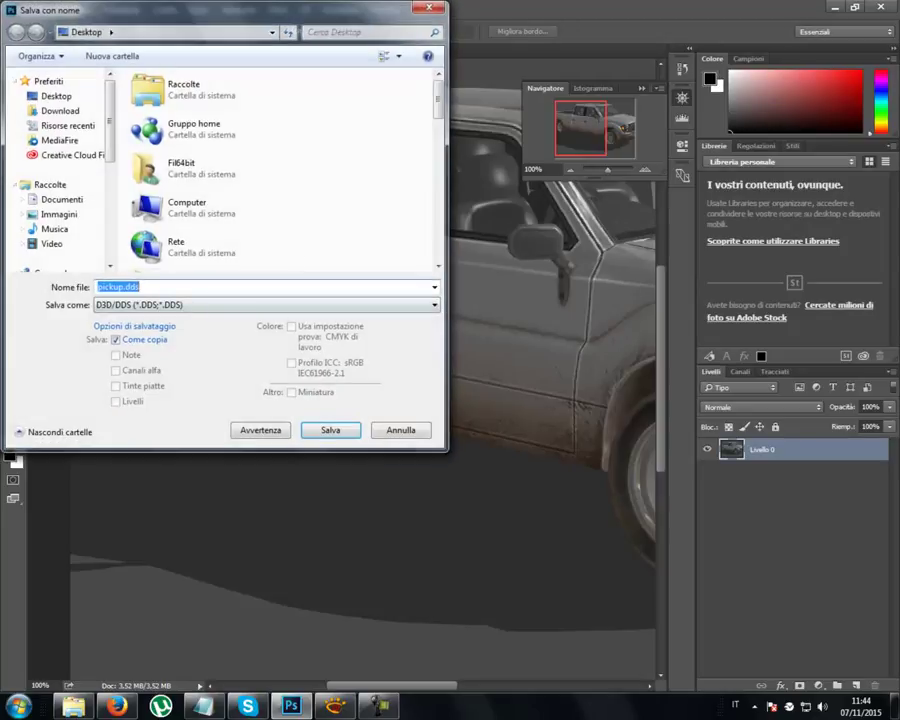
click(265, 305)
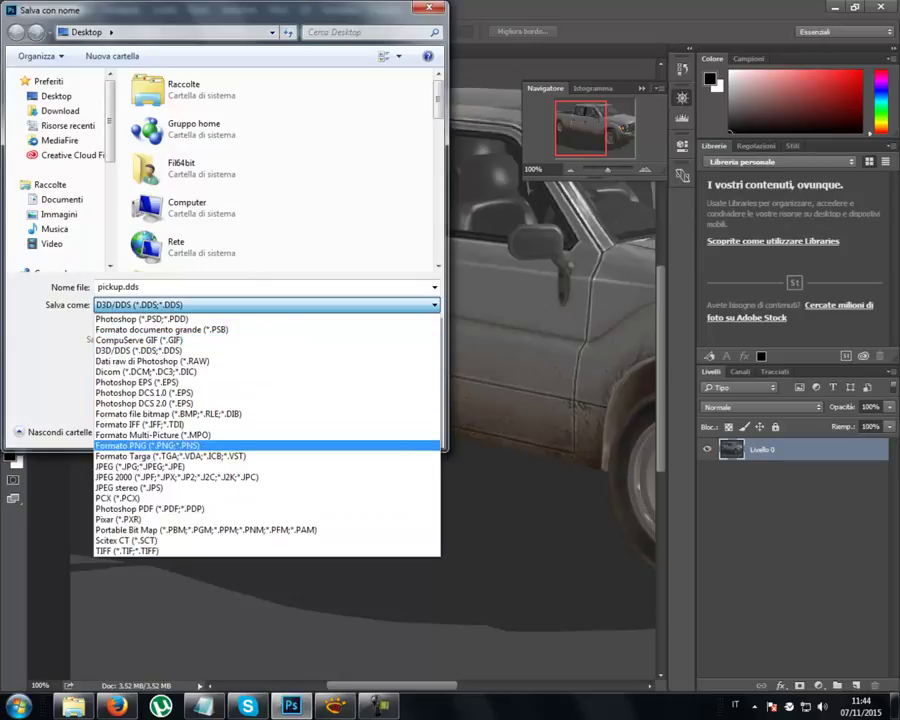
click(140, 466)
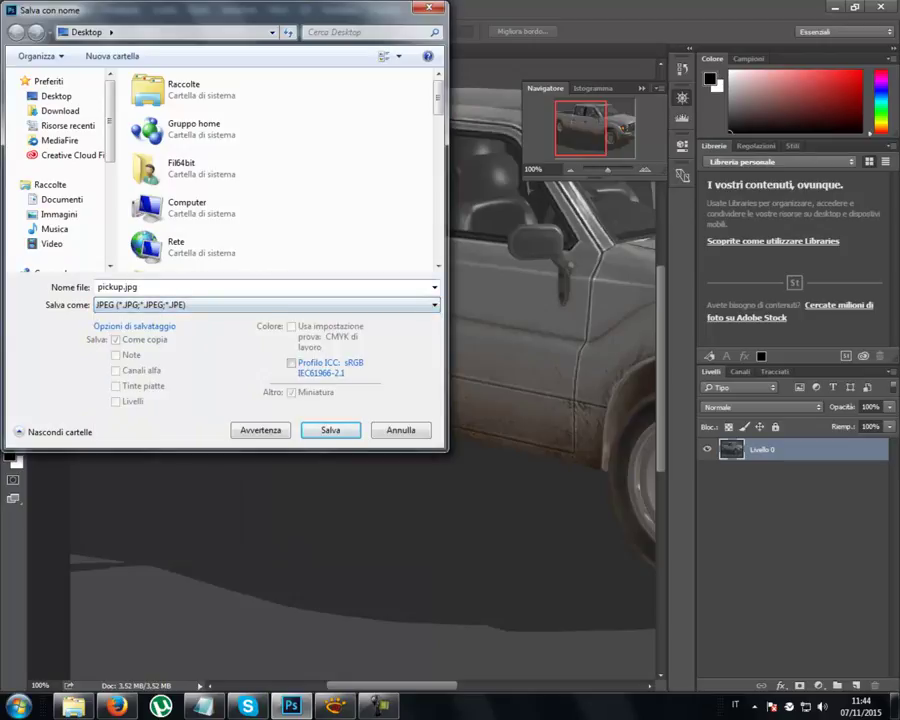
key(shift+Tab)
key(End)
key(Left)
key(Left)
key(Left)
text(in movimento)
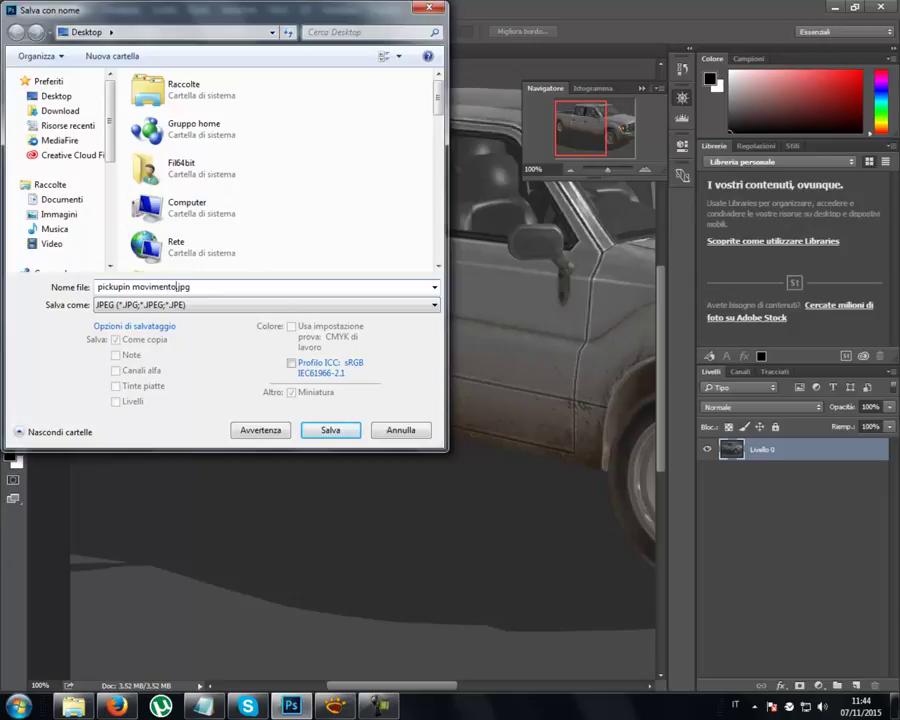
key(Return)
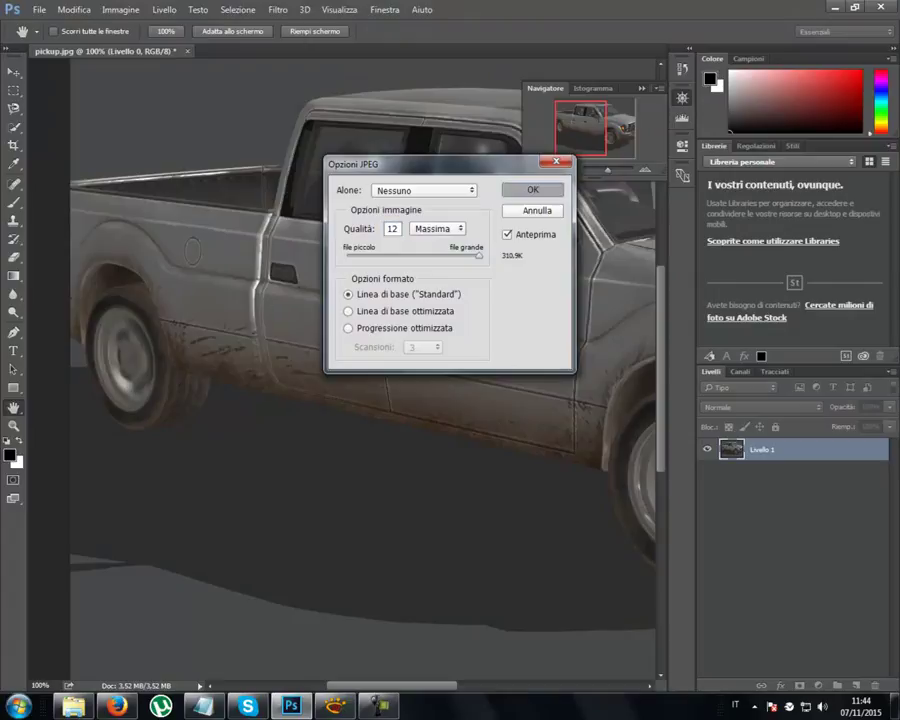
key(Return)
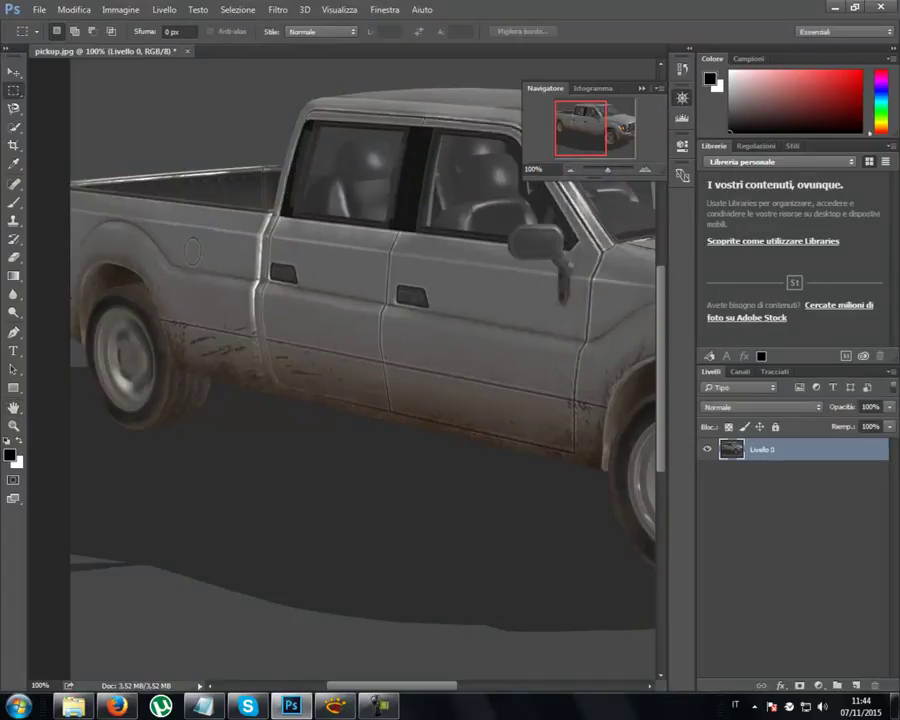
- Check the saved pickupin movimento.jpg on the Desktop in the image viewer, then return to Photoshop
key(alt+Tab)
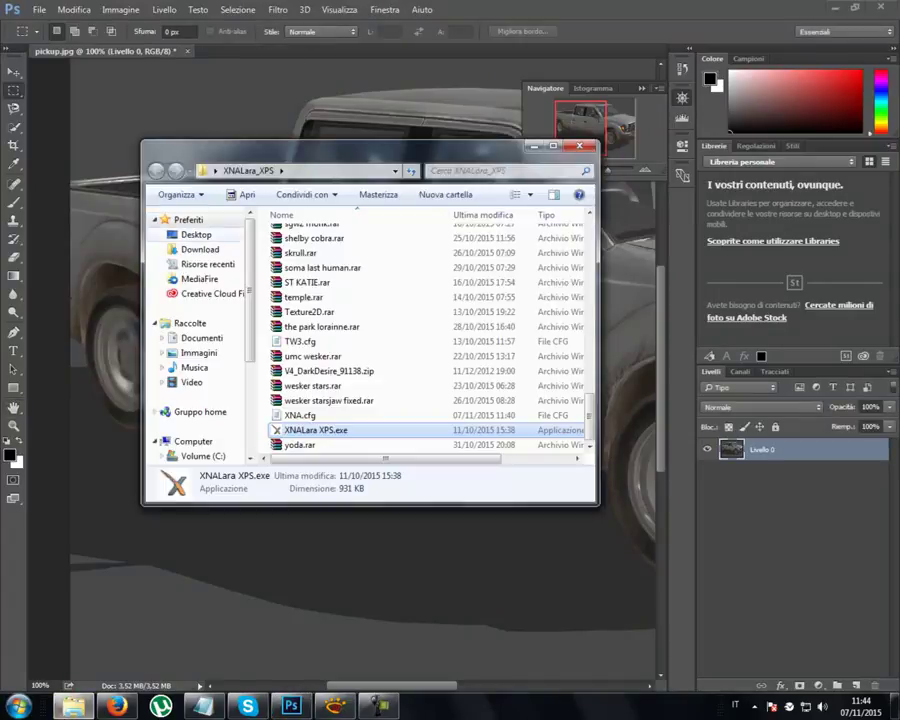
key(alt+Up)
scroll(430, 335, down, 5)
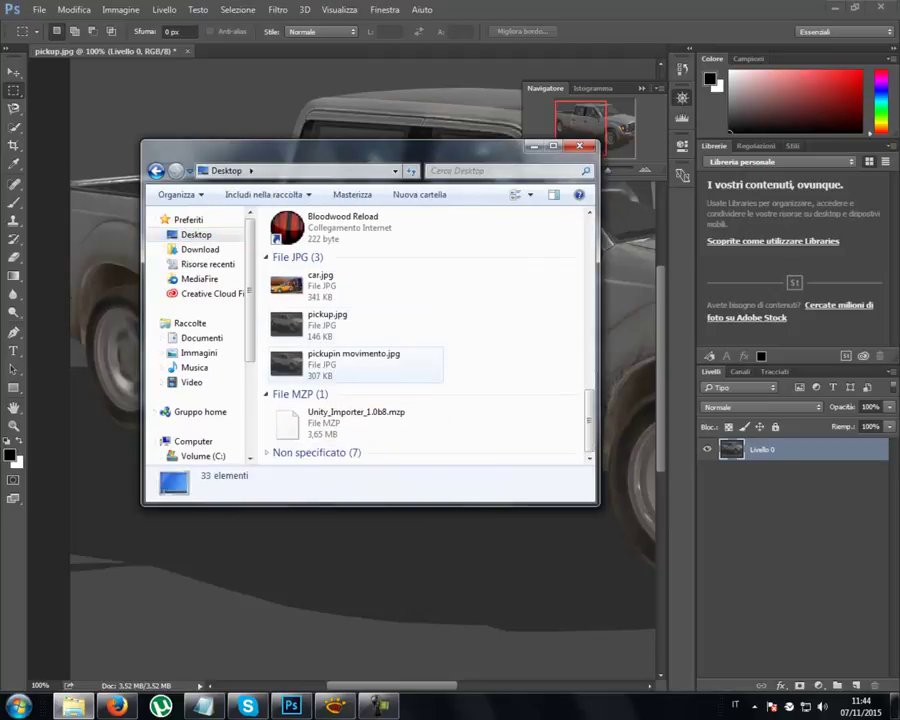
click(354, 364)
key(Return)
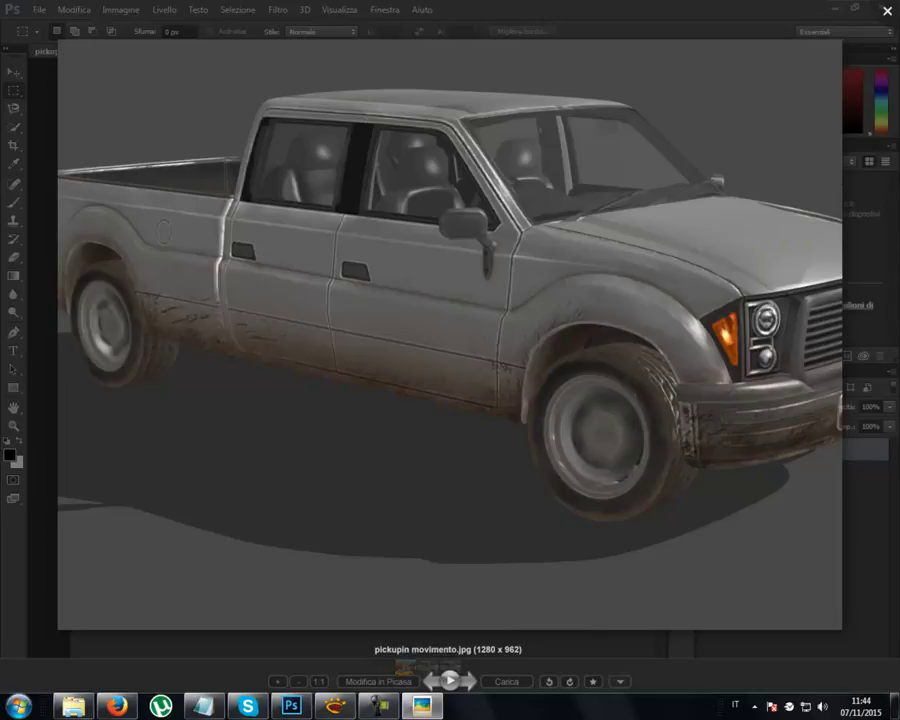
click(627, 8)
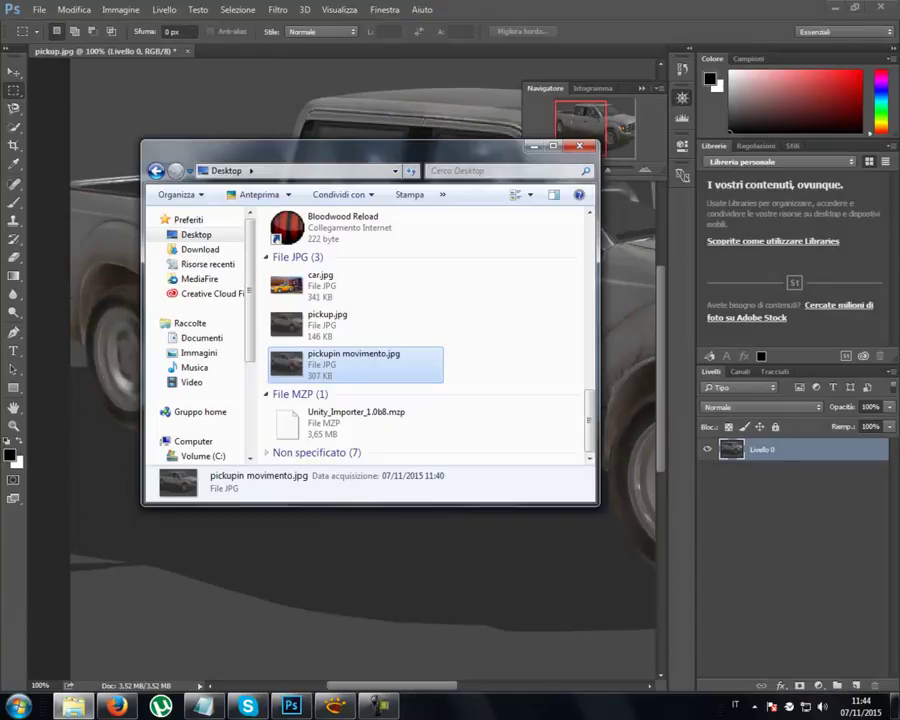
click(534, 146)
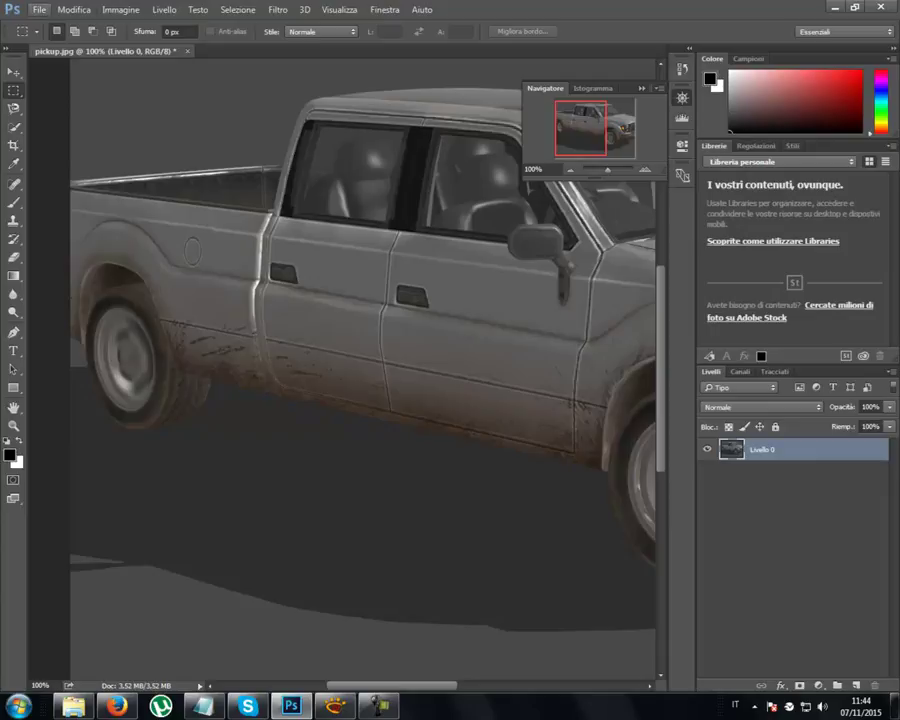
- Open pickup.jpg from the Desktop through File > Apri
click(38, 10)
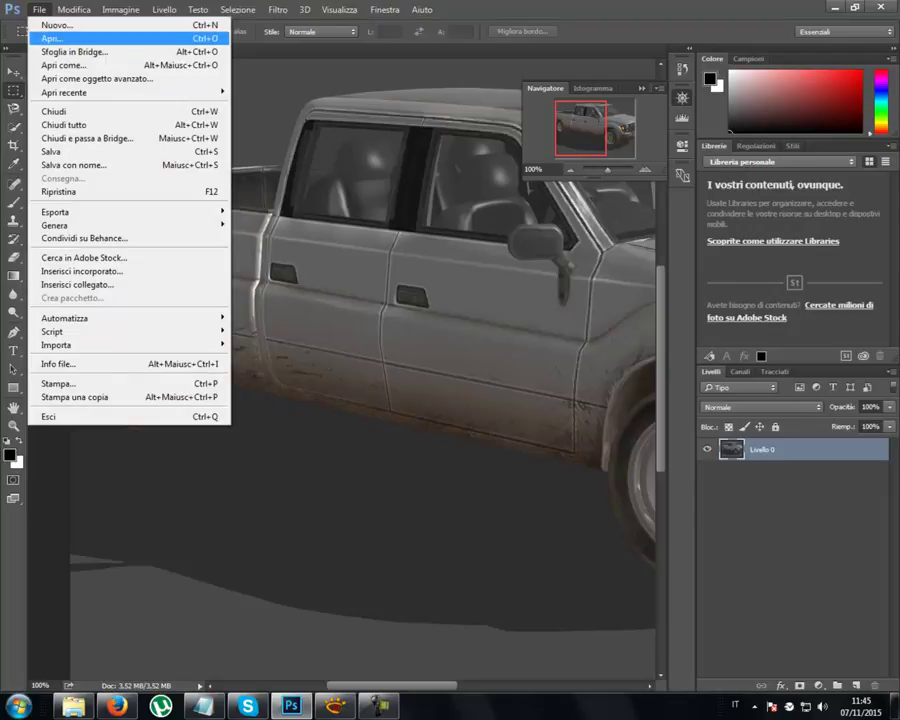
click(50, 38)
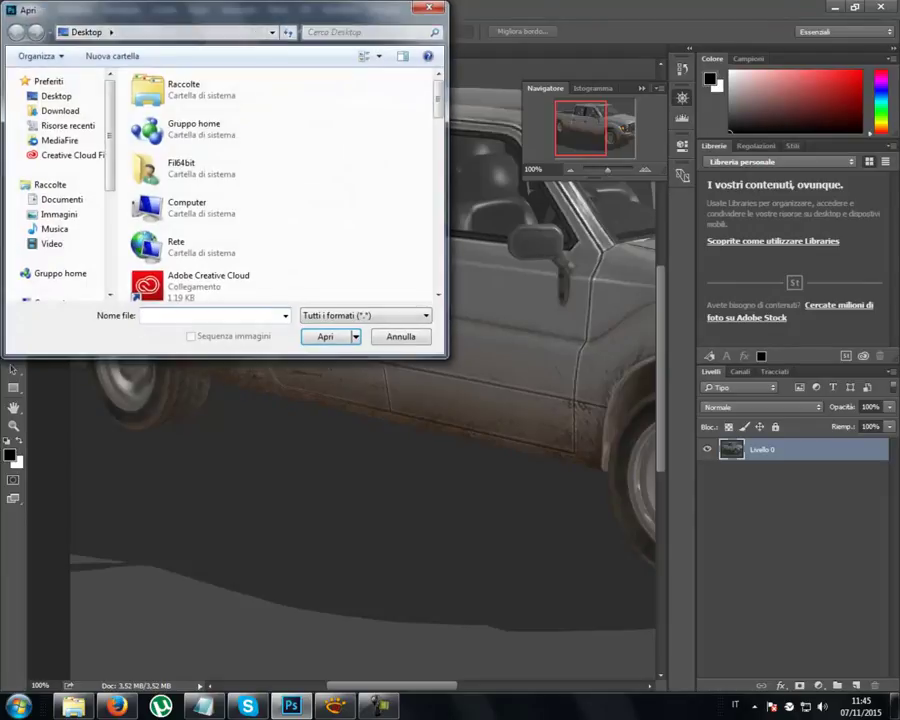
scroll(290, 88, down, 3)
scroll(290, 88, down, 5)
scroll(290, 88, down, 5)
scroll(290, 88, down, 3)
scroll(290, 88, down, 1)
double_click(190, 220)
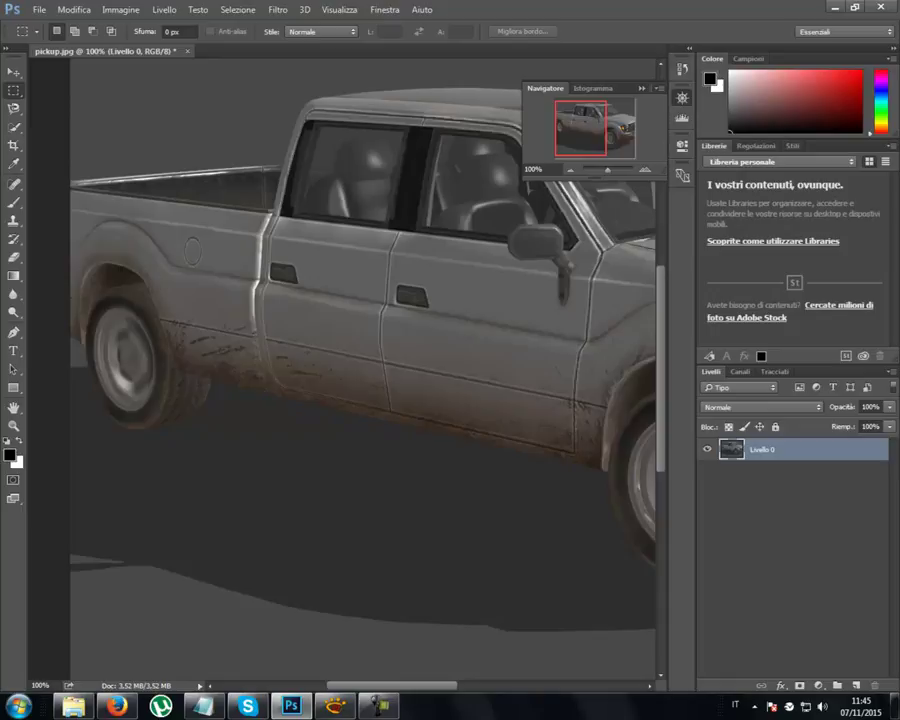
scroll(340, 370, right, 5)
scroll(340, 370, right, 3)
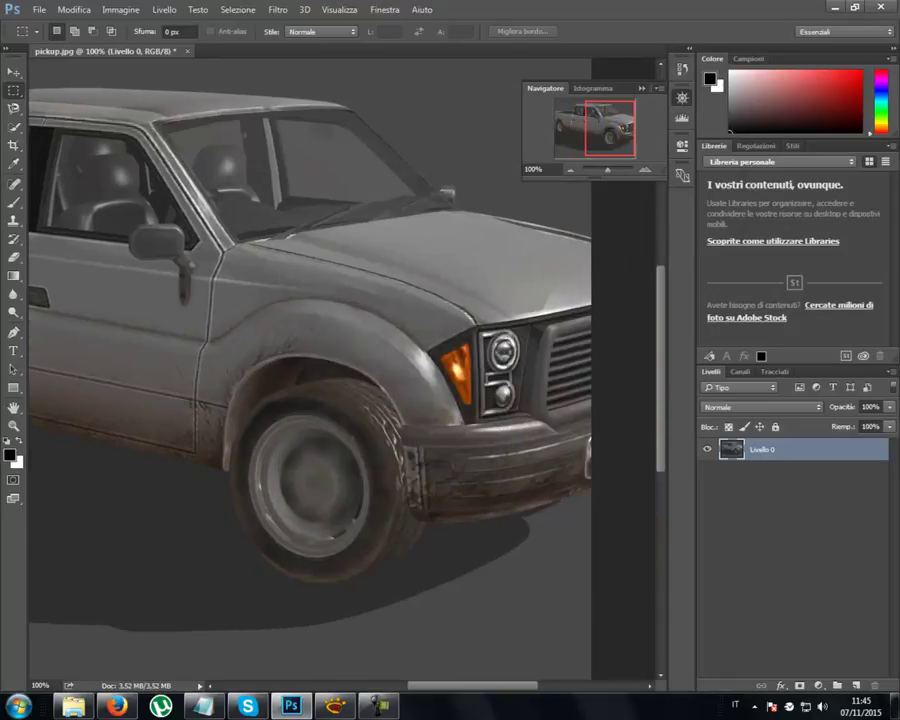
- Discard the edits to pickup.jpg and load the original file from the Desktop again
key(ctrl+w)
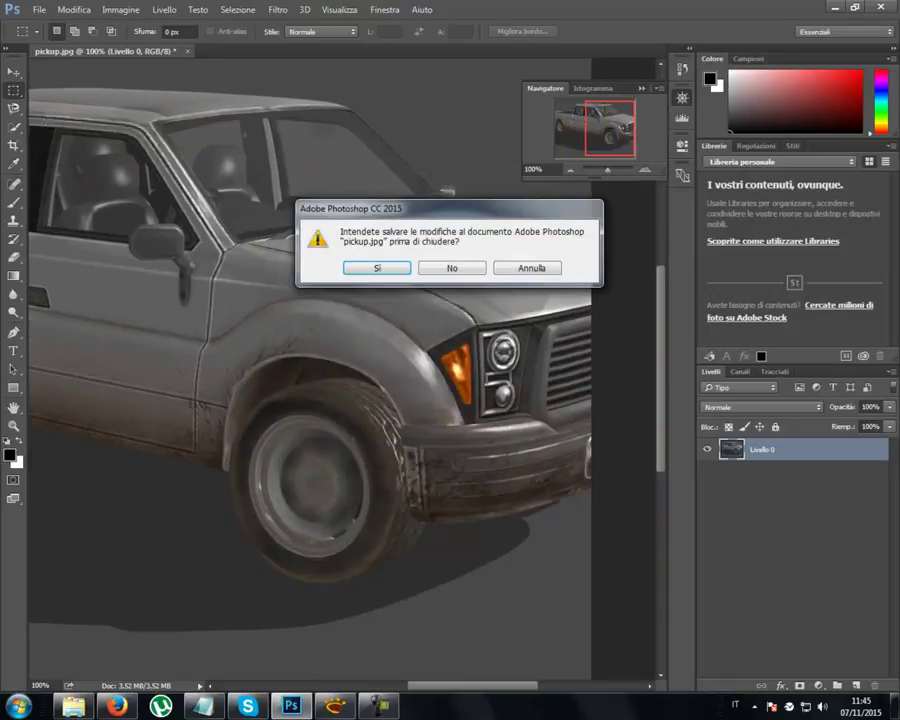
click(452, 268)
click(38, 9)
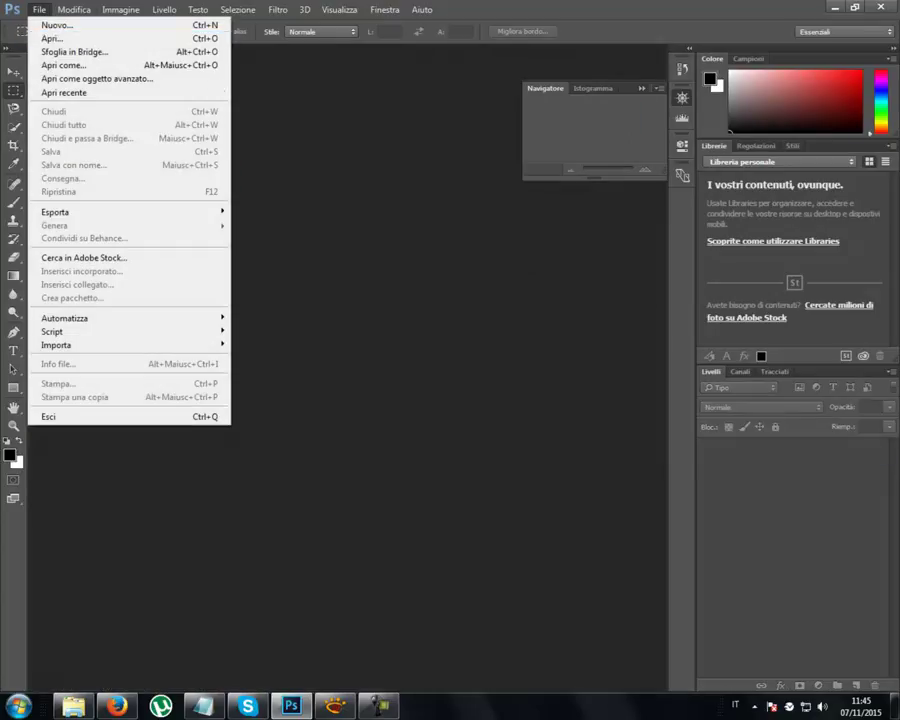
key(Return)
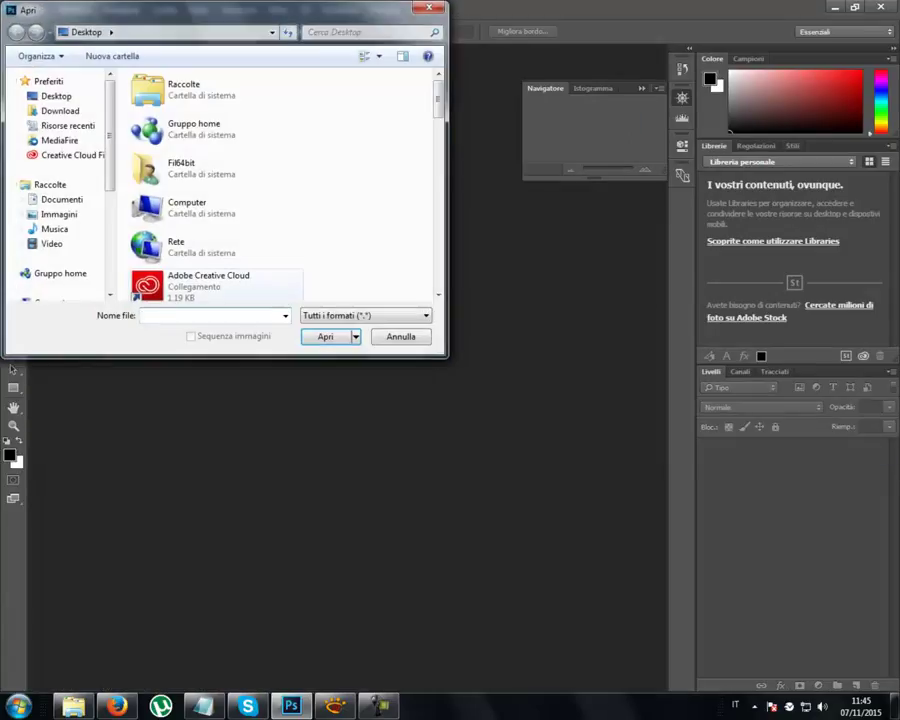
scroll(285, 75, down, 5)
scroll(285, 75, down, 5)
scroll(285, 75, down, 2)
scroll(270, 180, down, 1)
click(188, 200)
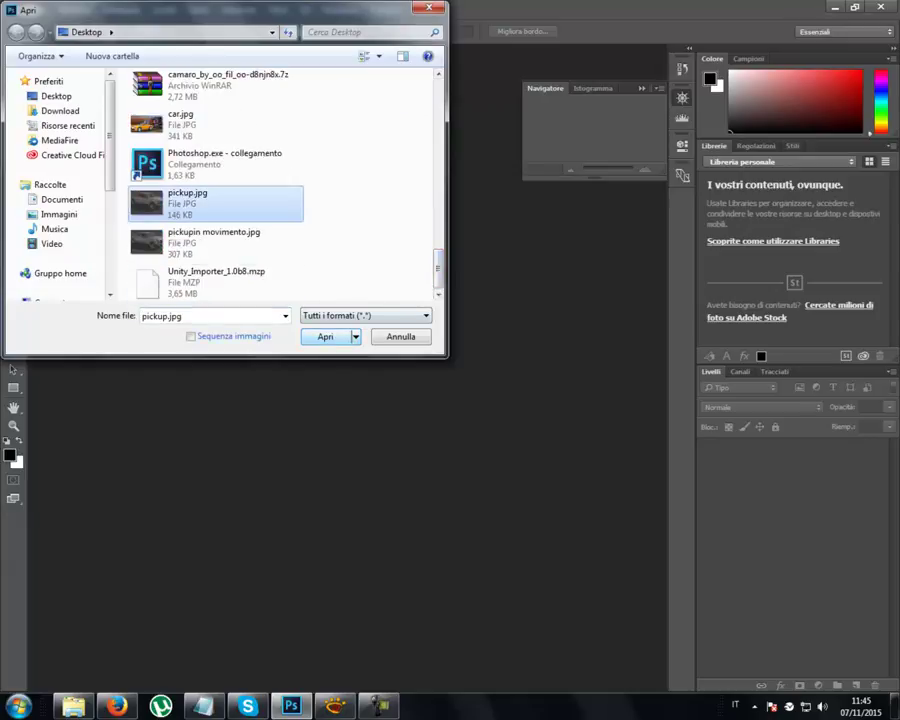
key(Return)
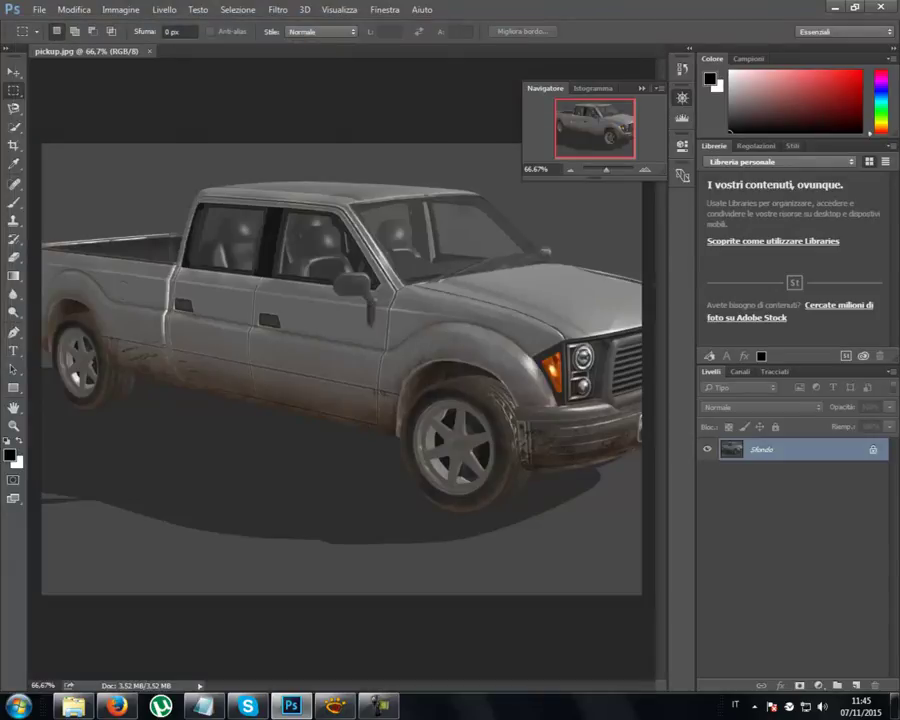
- View the image at 100% and look through the Filtro and Selezione menus
key(ctrl+plus)
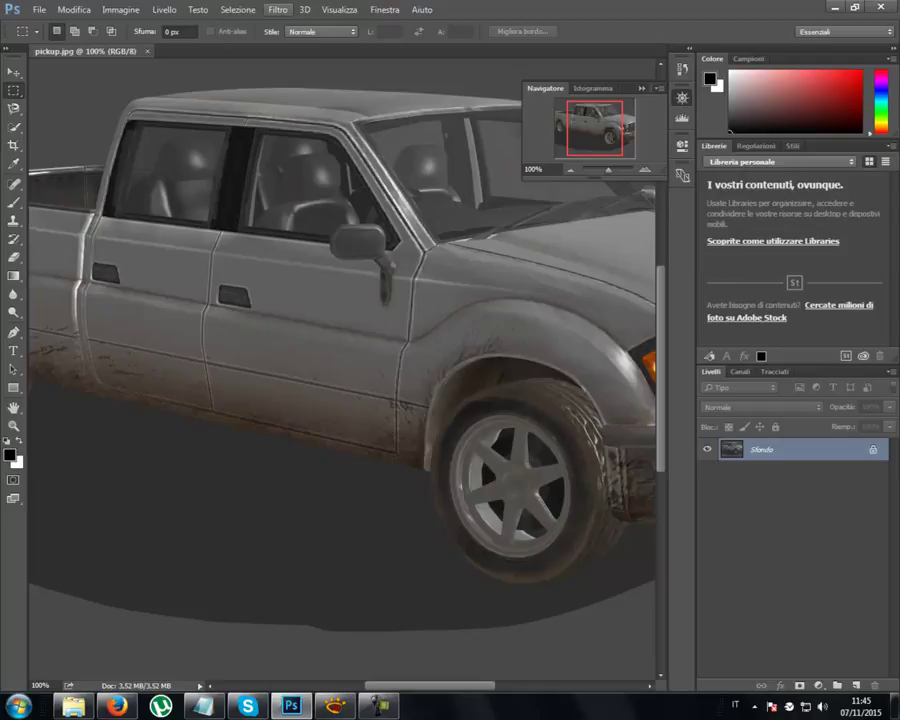
click(278, 9)
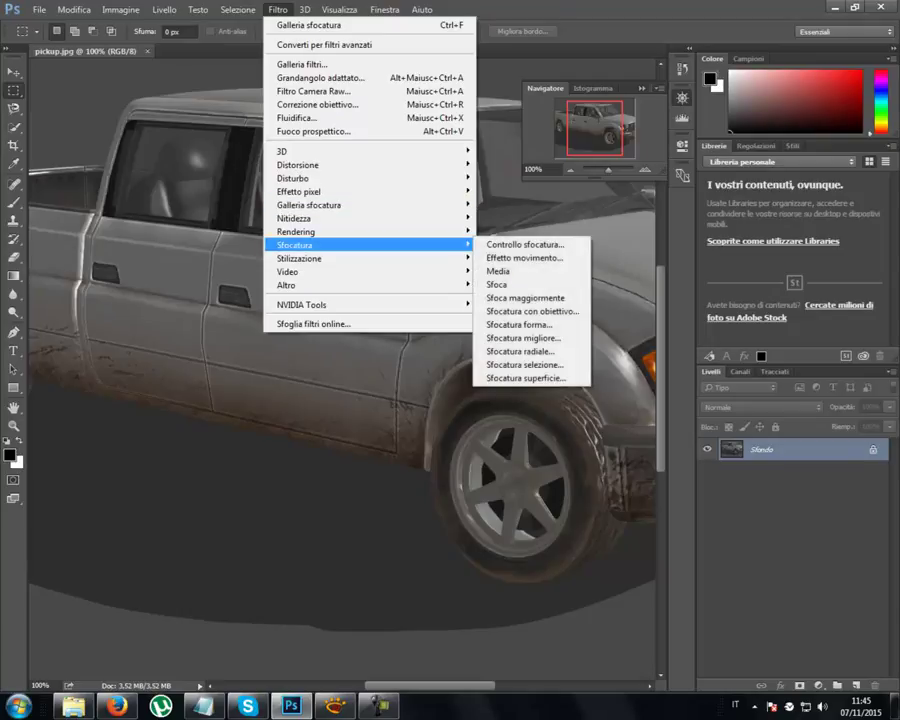
key(Escape)
key(Escape)
key(alt+i)
key(alt+s)
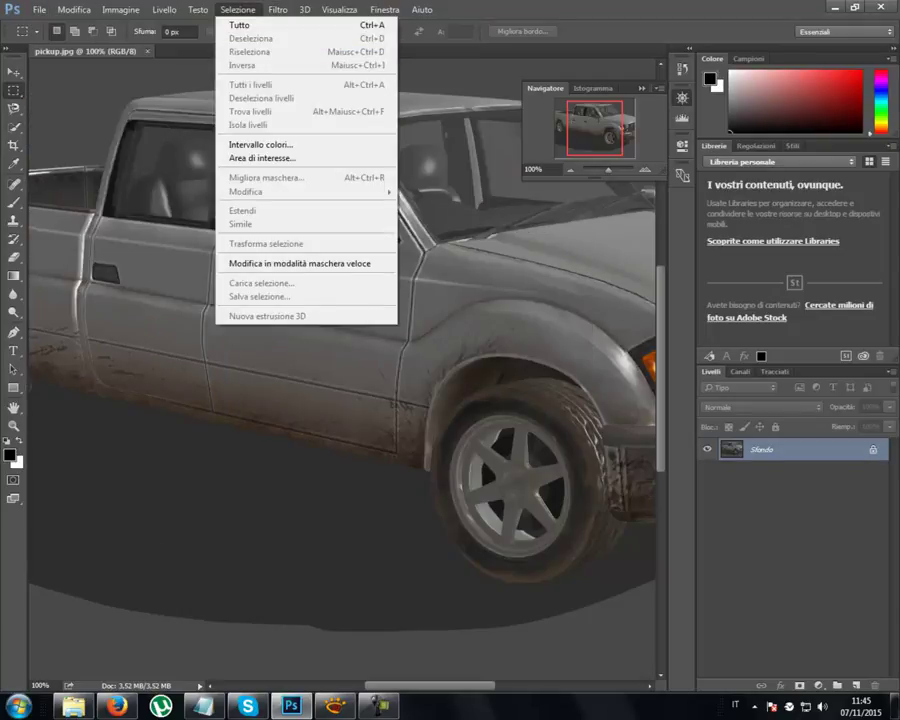
- Trace a closed Magnetic Lasso selection around the front wheel rim
key(Escape)
key(l)
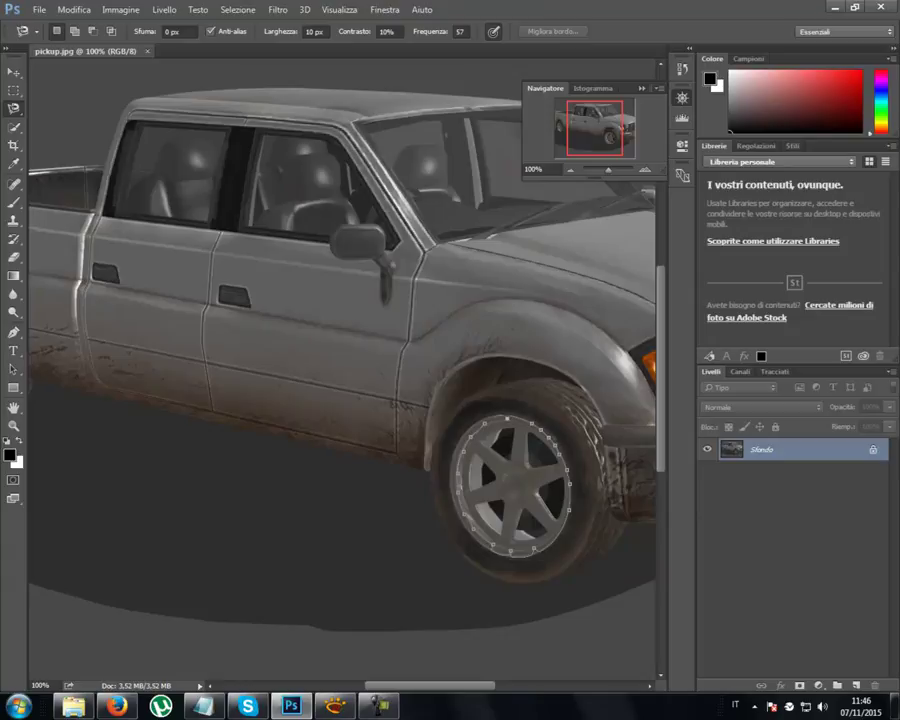
key(Return)
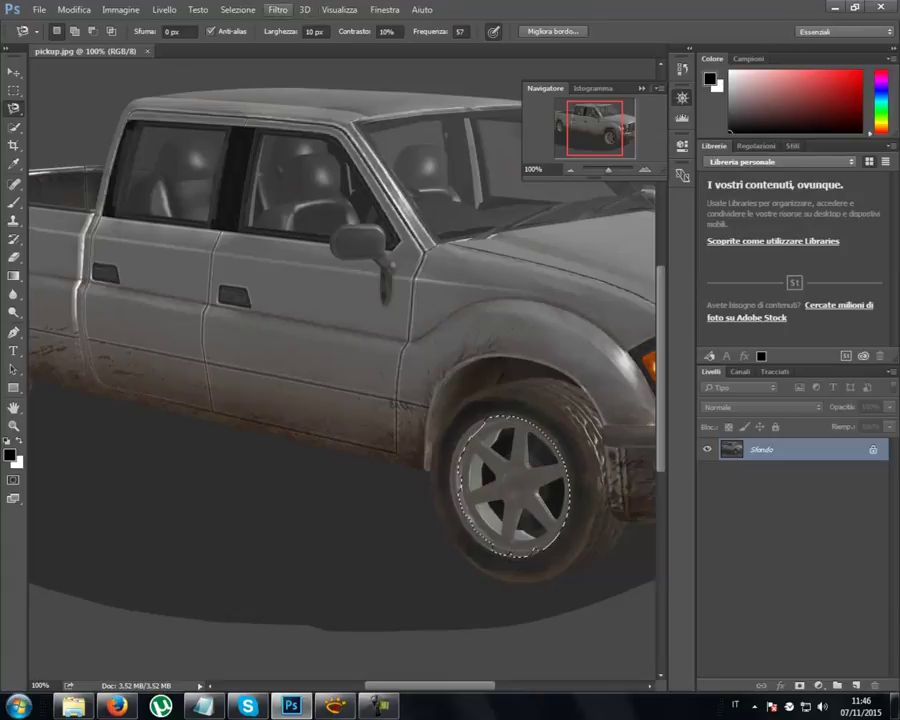
click(277, 9)
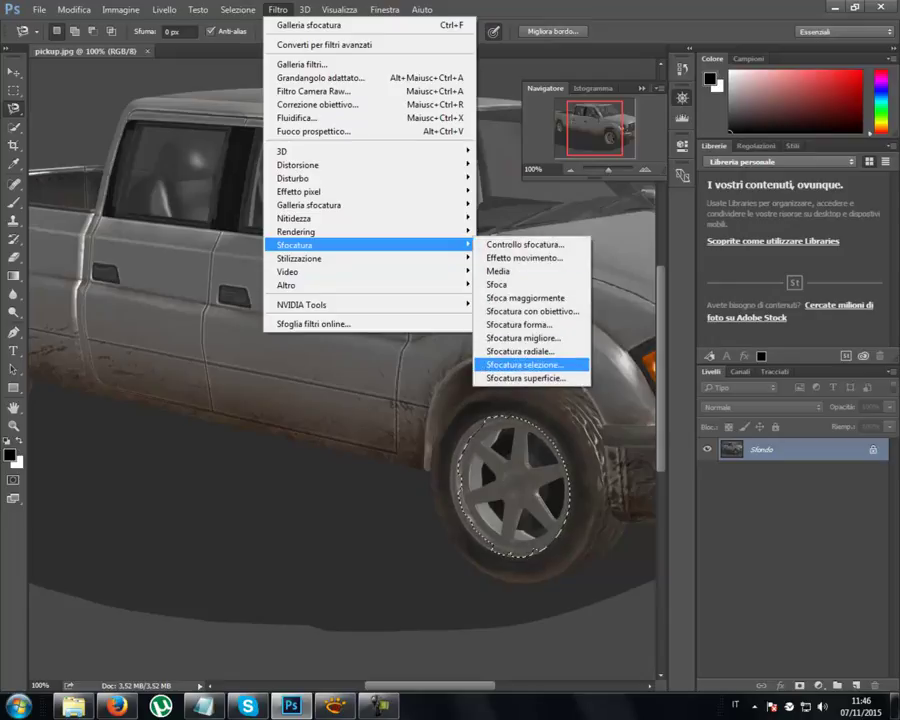
- Try a weaker rotational Sfocatura radiale on the rim, then undo it
click(520, 351)
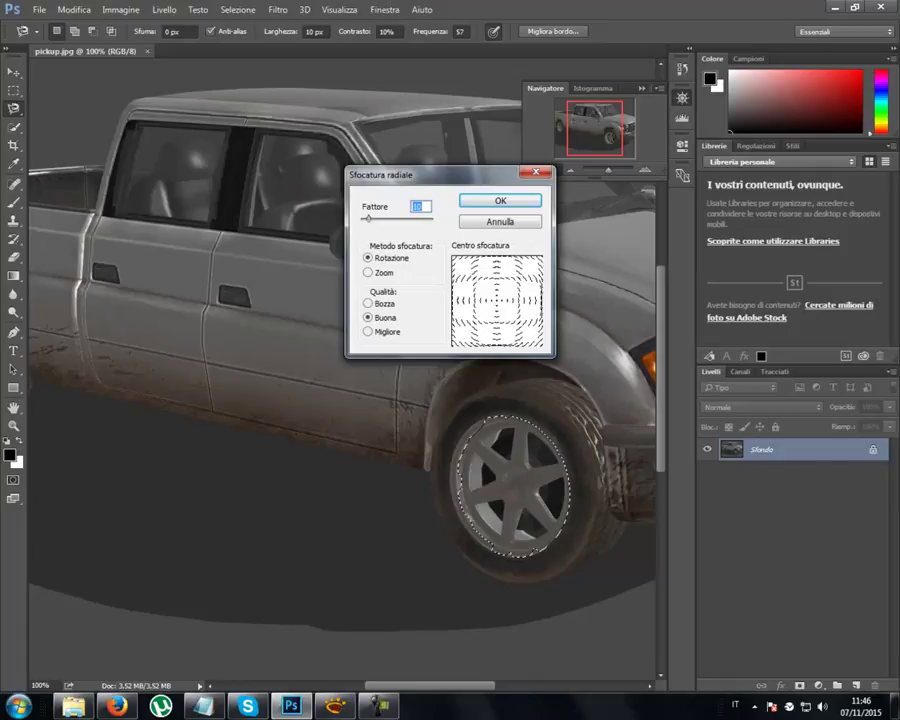
key(Up)
key(Up)
key(Up)
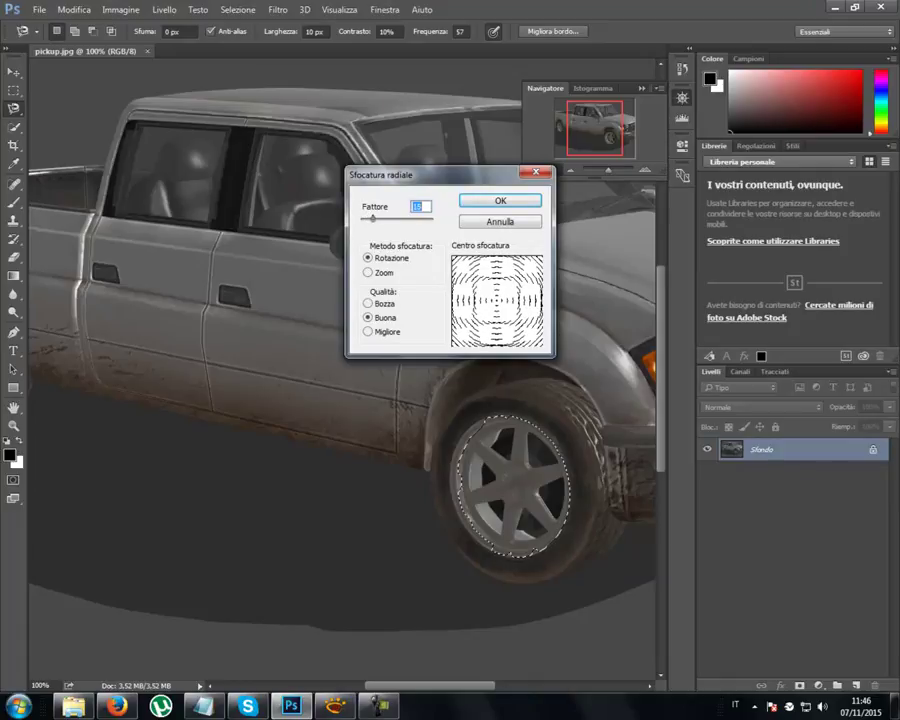
key(Up)
key(Up)
key(Up)
key(Up)
key(Up)
key(Up)
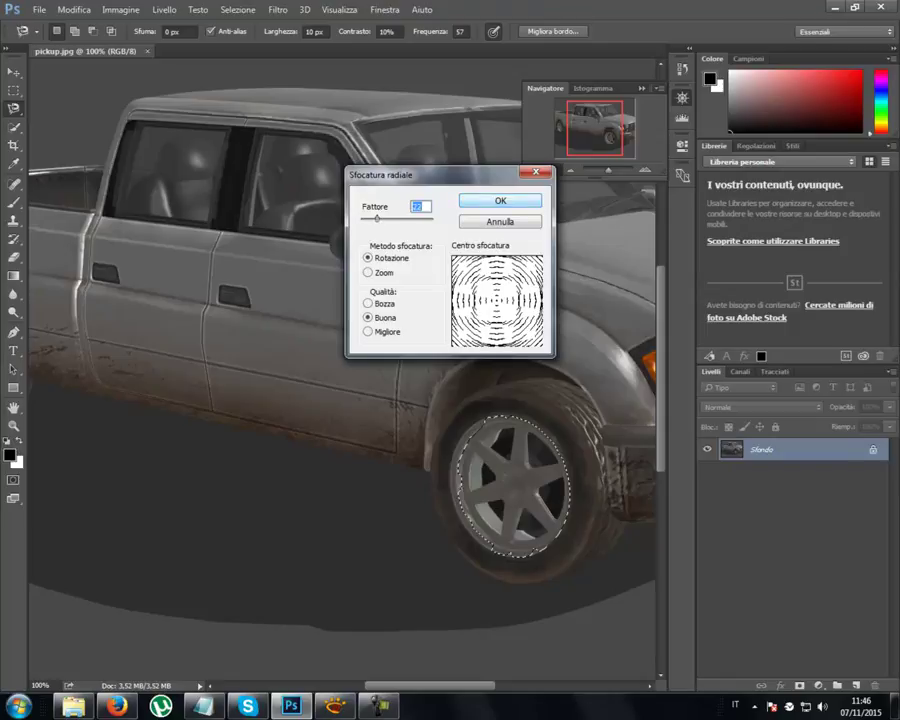
key(Return)
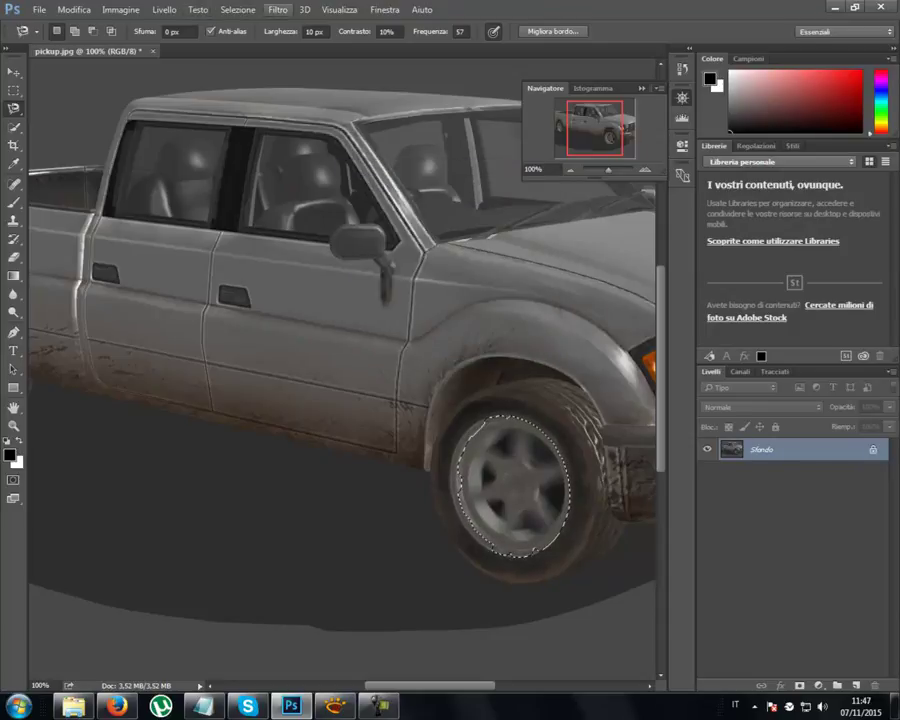
click(74, 9)
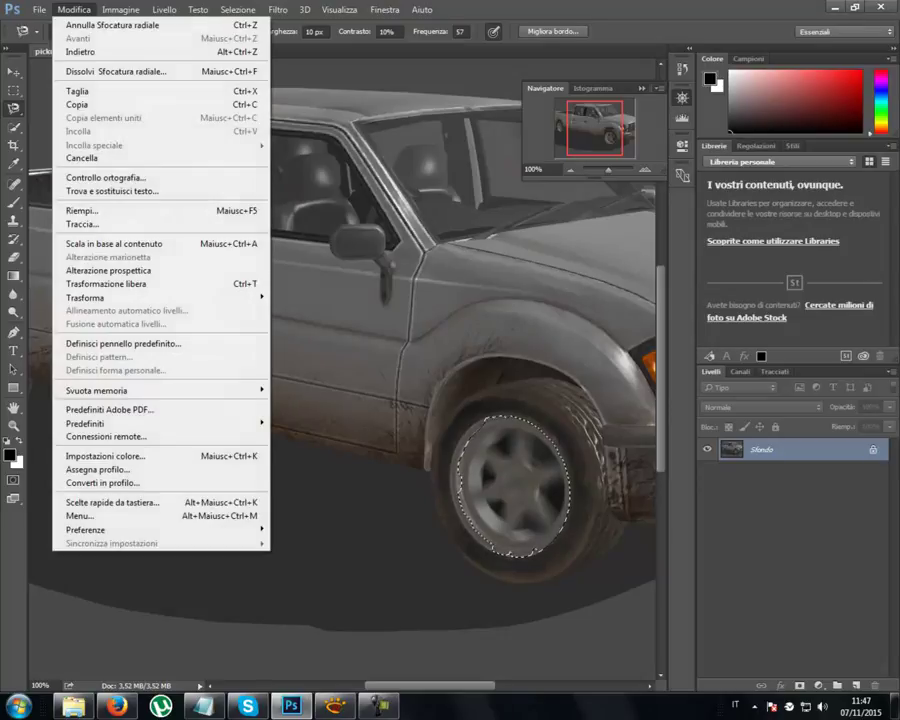
click(110, 24)
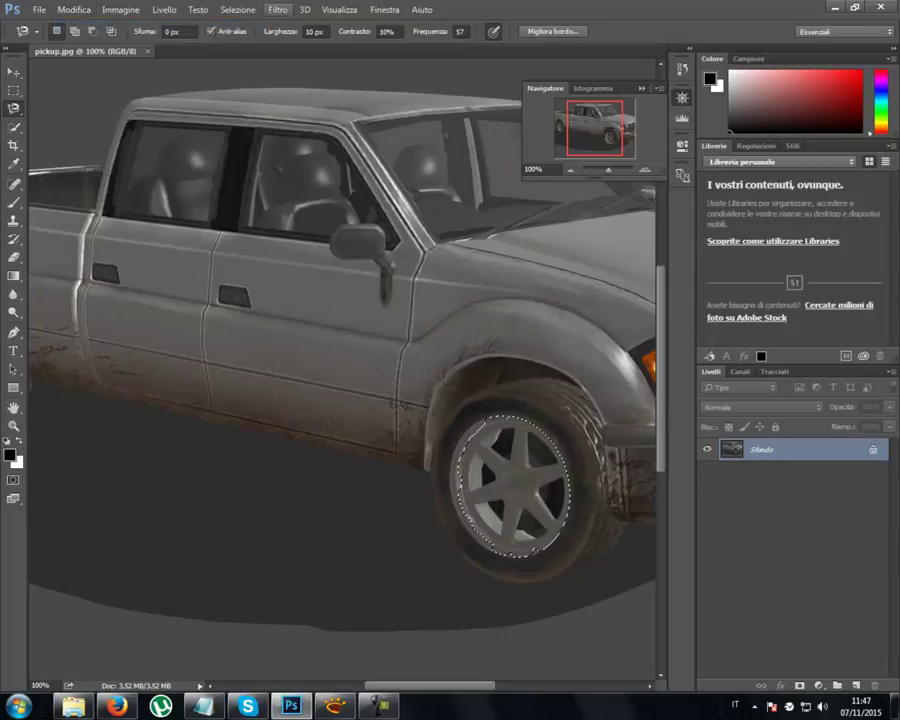
- Apply a rotational Sfocatura radiale with amount 37 to the front rim
click(278, 9)
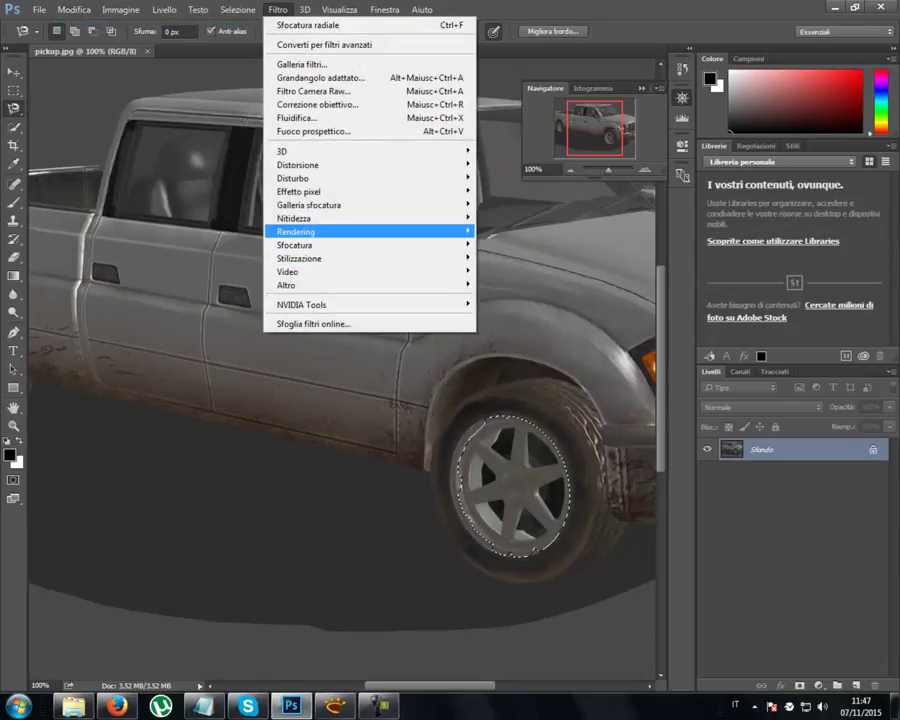
mouse_move(294, 244)
click(520, 351)
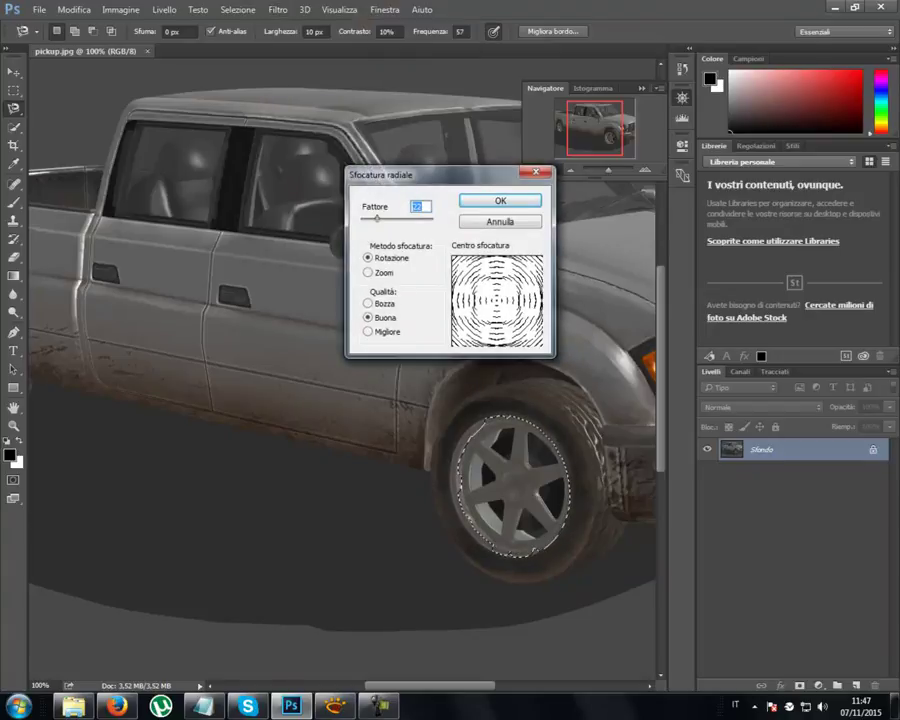
text(37)
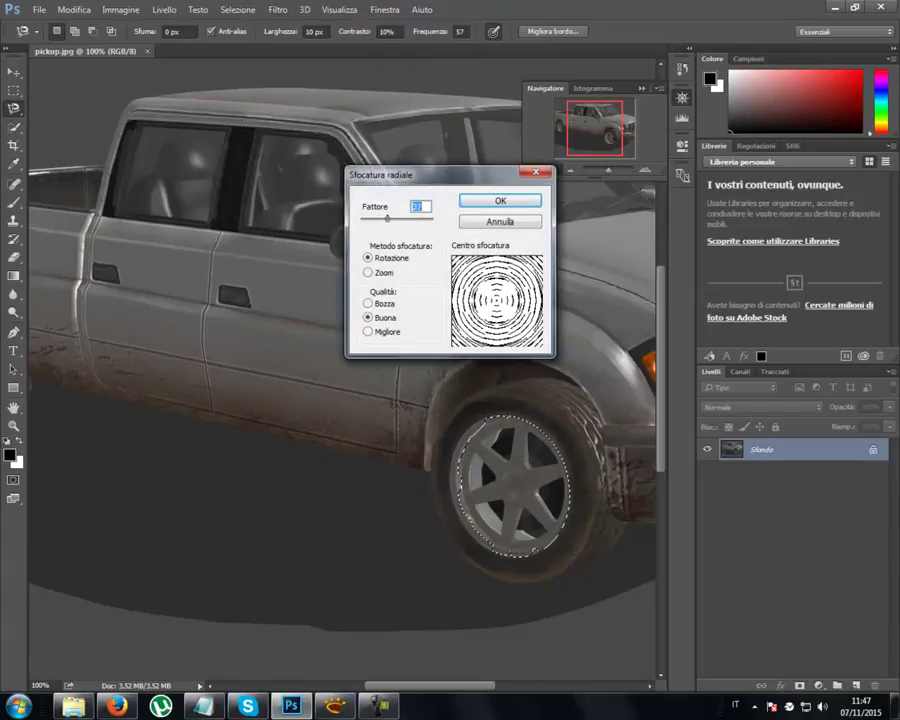
key(Return)
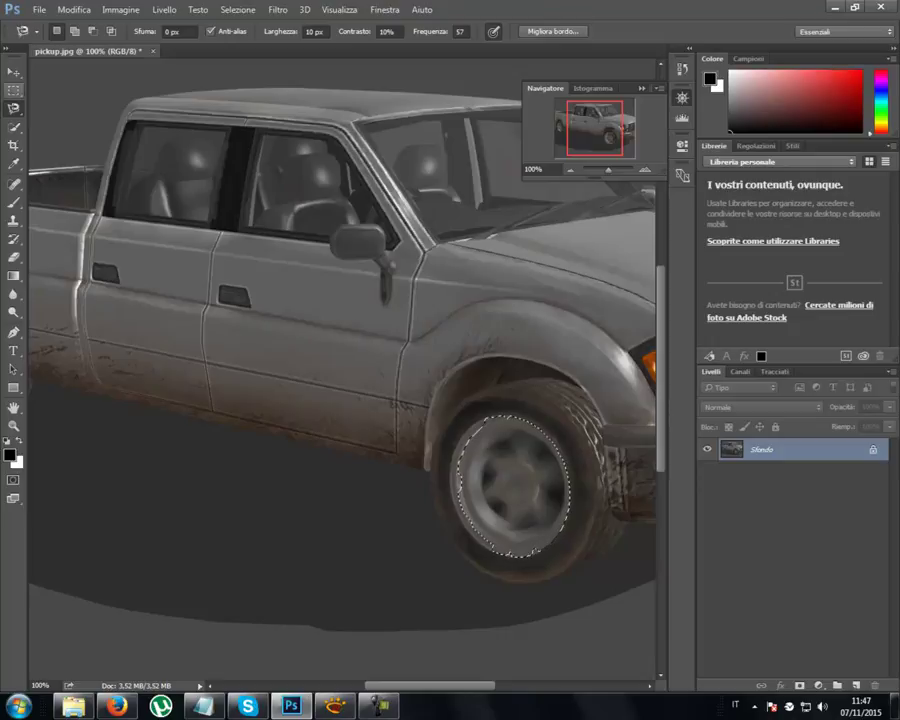
key(m)
right_click(527, 194)
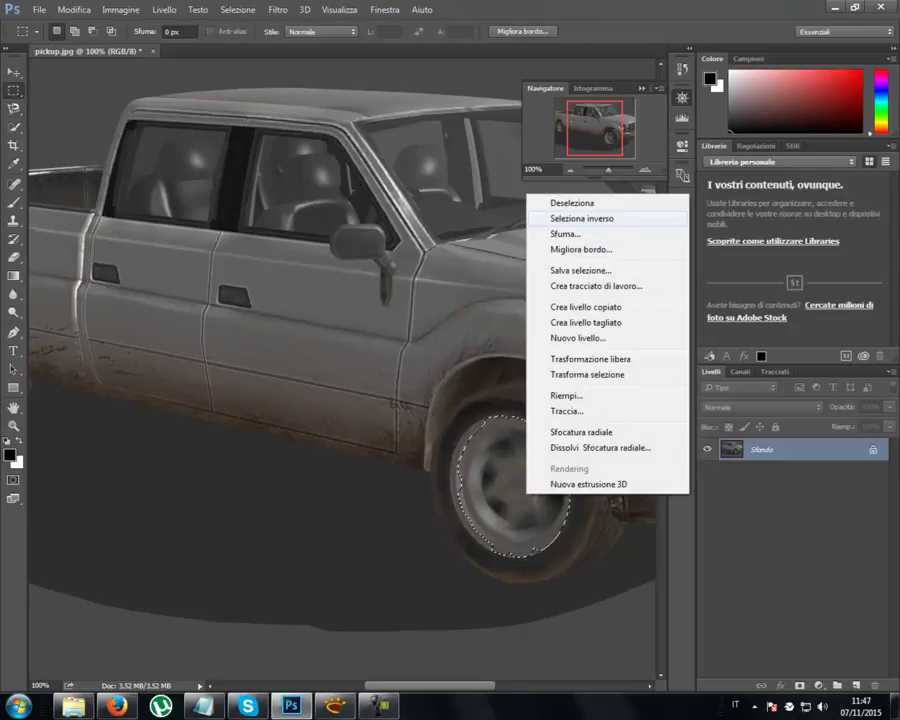
- Deselect the blurred front rim and zoom out until the whole pickup is visible
click(570, 203)
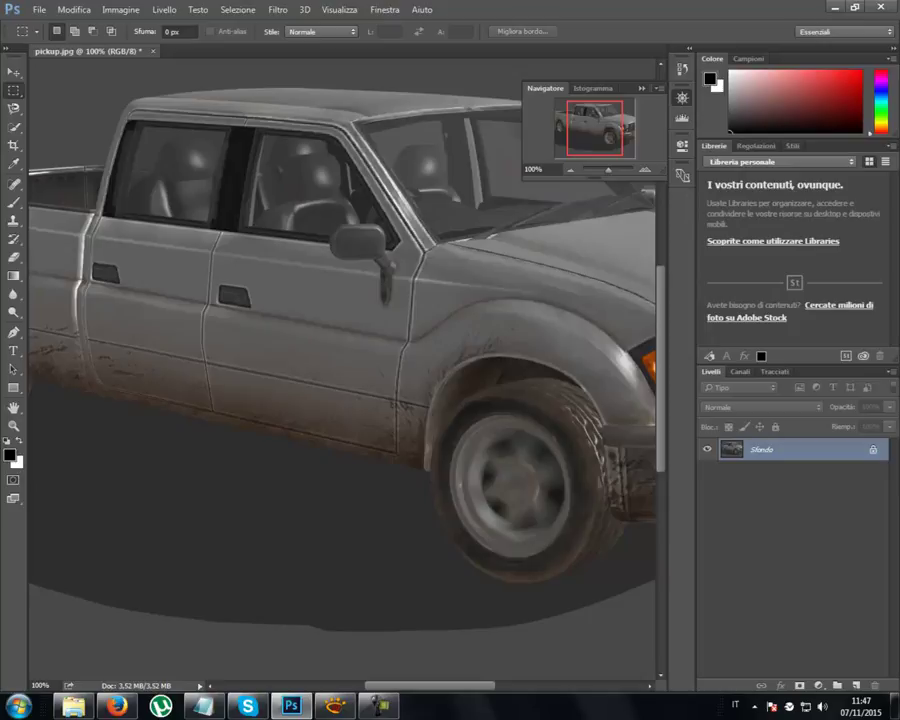
scroll(340, 370, down, 1)
scroll(340, 370, down, 1)
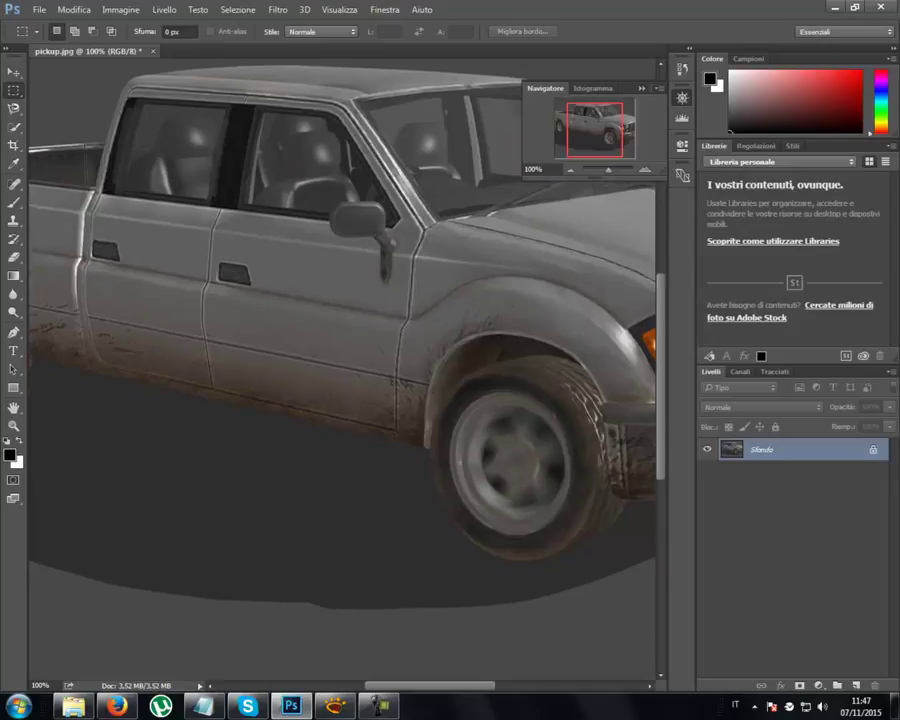
drag(608, 169, 606, 169)
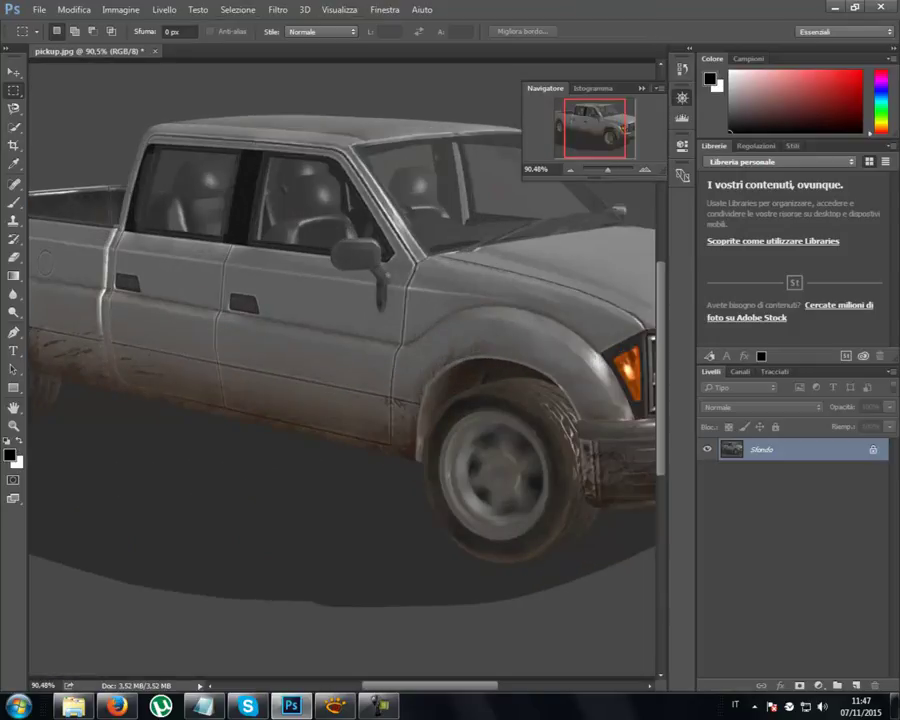
drag(608, 169, 605, 169)
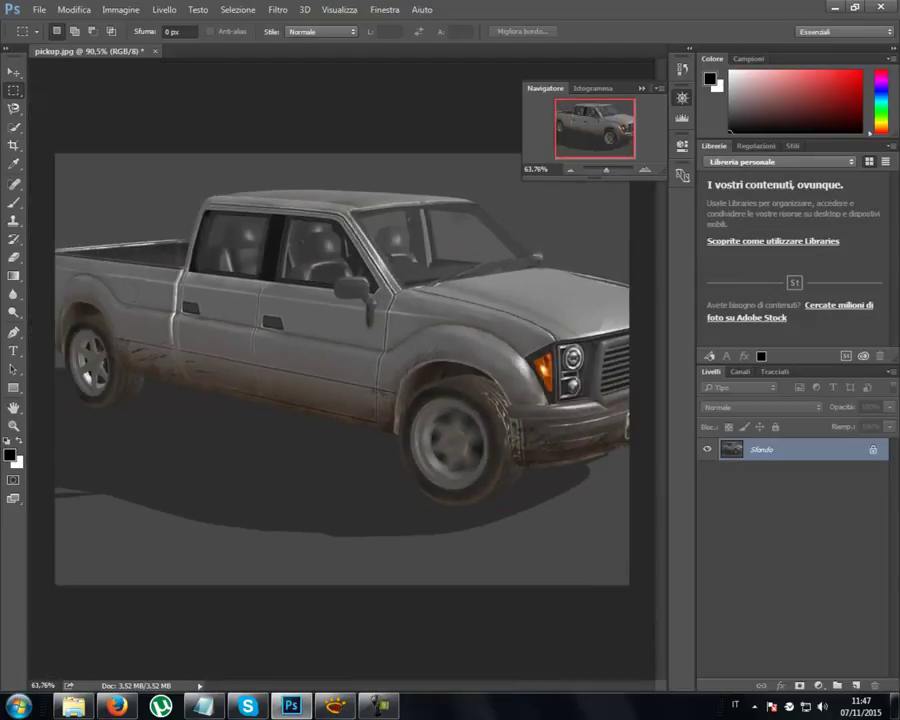